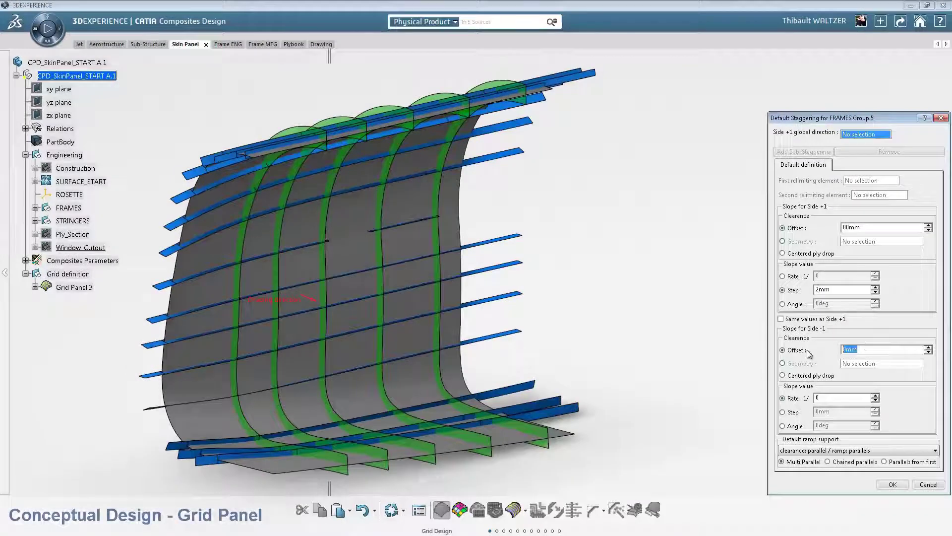
- Give FRAMES side −1 a 2 mm step at 40 mm offset and confirm the staggering
{"action": "left_click", "coordinate": [783, 412]}
{"action": "type", "text": "2"}
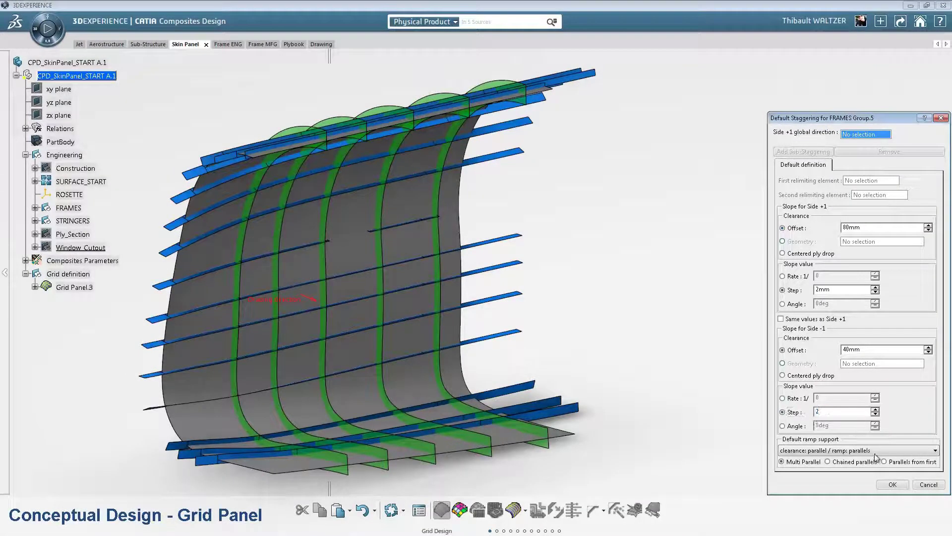
{"action": "left_click", "coordinate": [893, 484]}
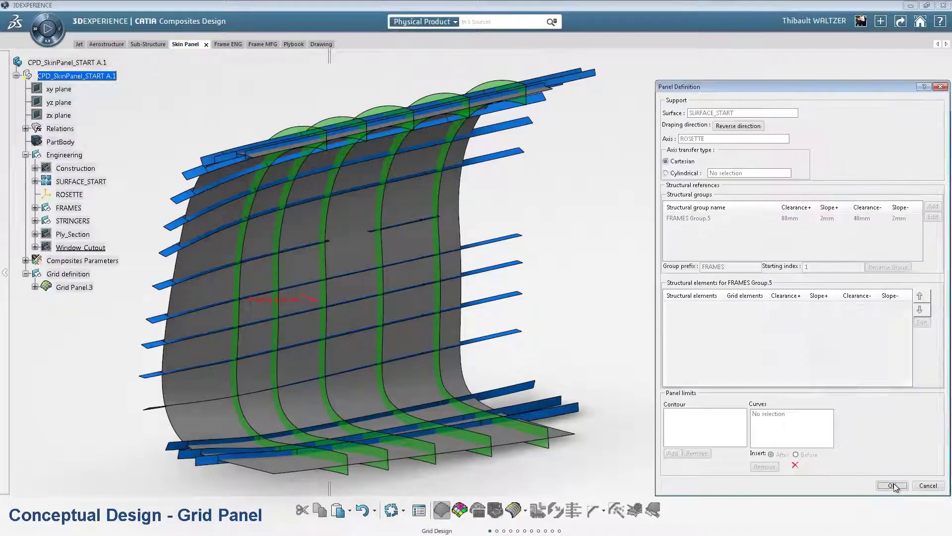
- Put Frame1–Frame5 into the FRAMES group, then add a second group renamed STRINGERS
{"action": "left_click", "coordinate": [35, 207]}
{"action": "left_click", "coordinate": [82, 236]}
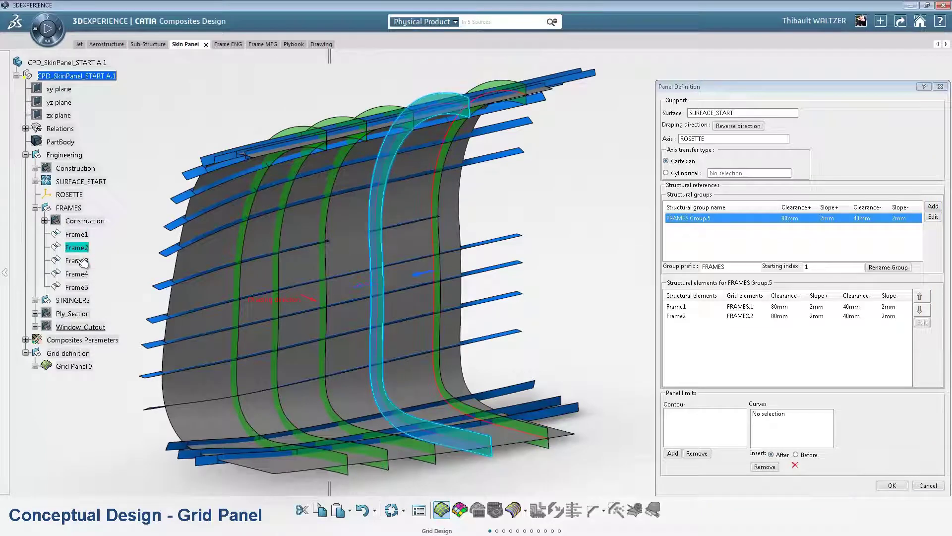
{"action": "left_click", "coordinate": [81, 263]}
{"action": "left_click", "coordinate": [82, 288]}
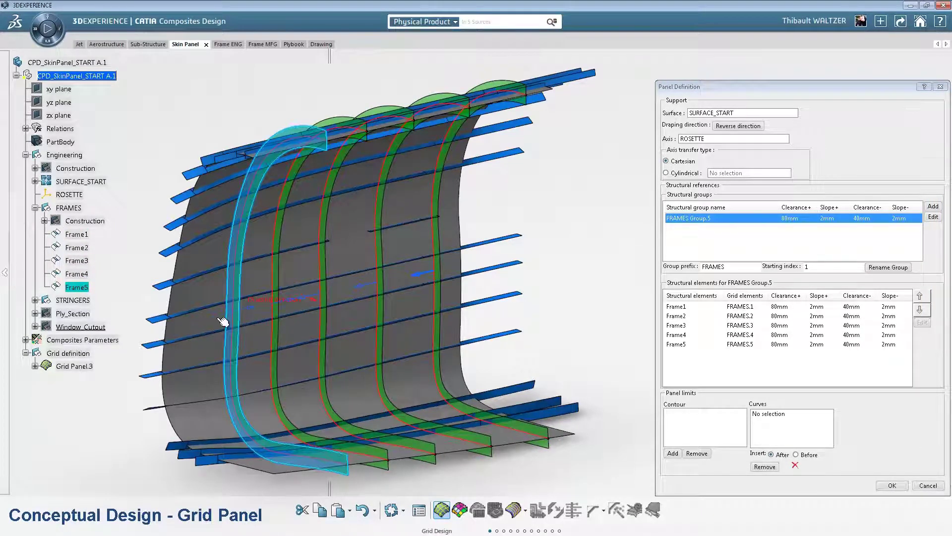
{"action": "left_click", "coordinate": [928, 208]}
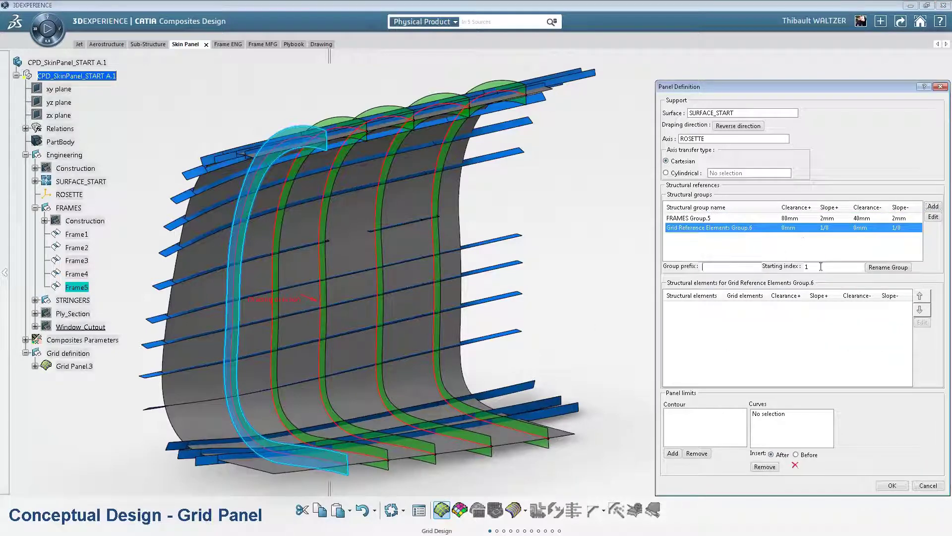
{"action": "left_click", "coordinate": [730, 267]}
{"action": "type", "text": "STRINGERS"}
{"action": "left_click", "coordinate": [895, 267]}
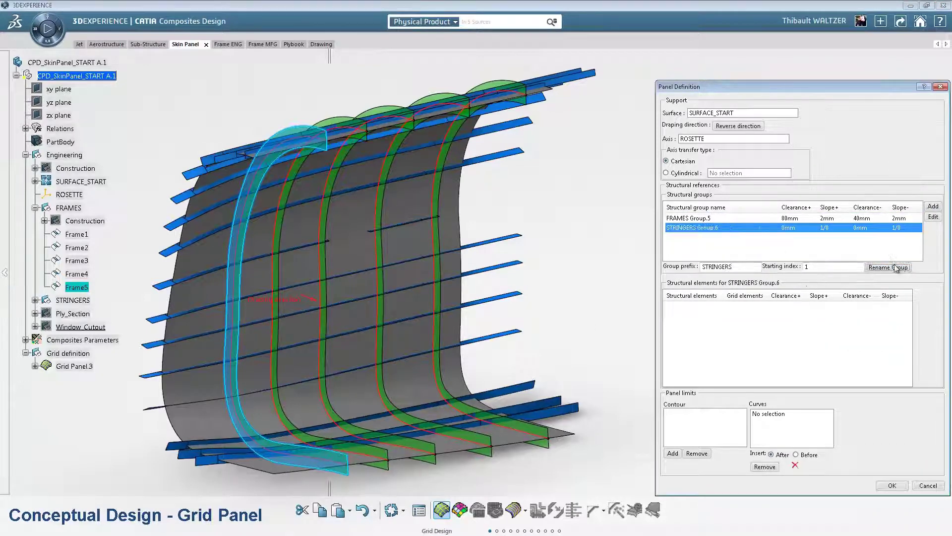
- Give STRINGERS centred ply drops with 2 mm steps, same values on both sides
{"action": "left_click", "coordinate": [932, 219]}
{"action": "left_click", "coordinate": [807, 255]}
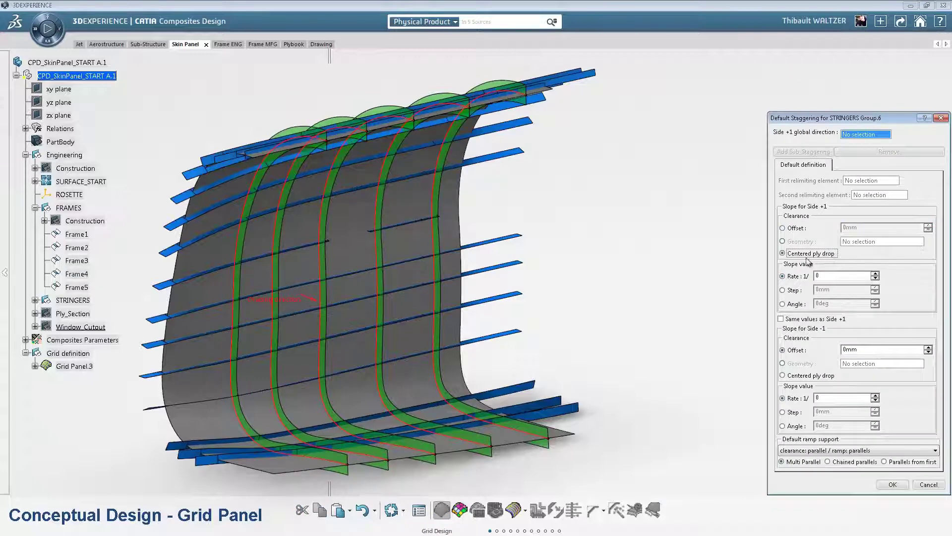
{"action": "left_click", "coordinate": [799, 291]}
{"action": "left_click", "coordinate": [798, 319]}
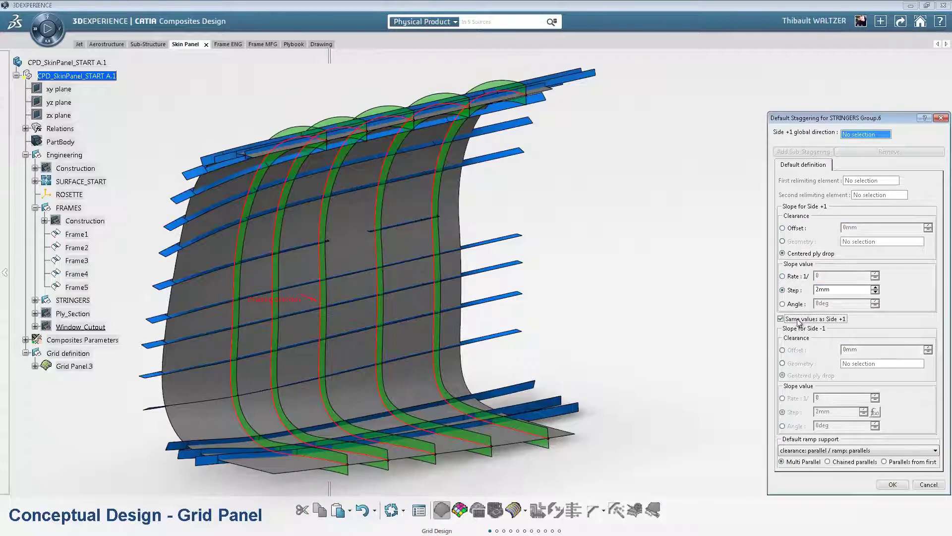
{"action": "left_click", "coordinate": [892, 484]}
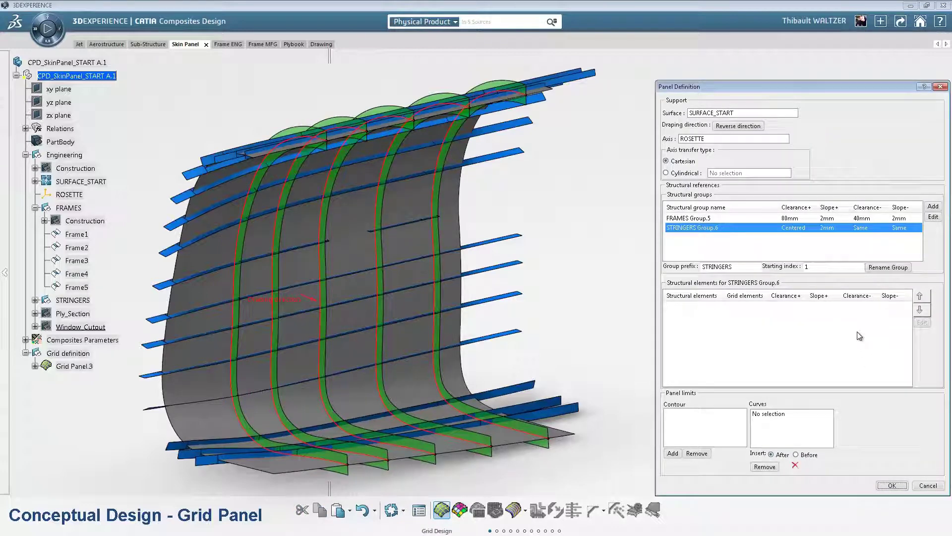
- Add Stringer01–Stringer16 to the STRINGERS group and confirm the panel definition
{"action": "left_click", "coordinate": [35, 300]}
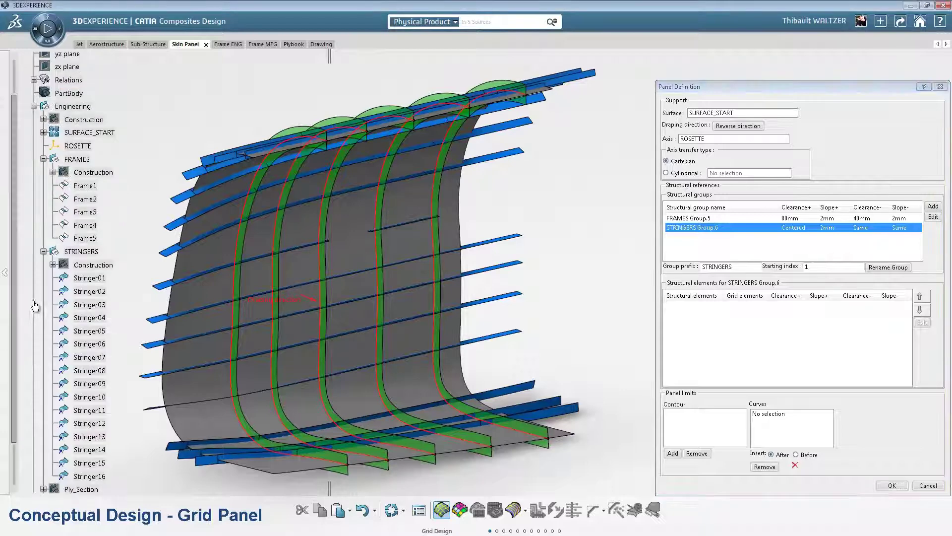
{"action": "left_click", "coordinate": [86, 279]}
{"action": "left_click", "coordinate": [89, 476], "text": "shift"}
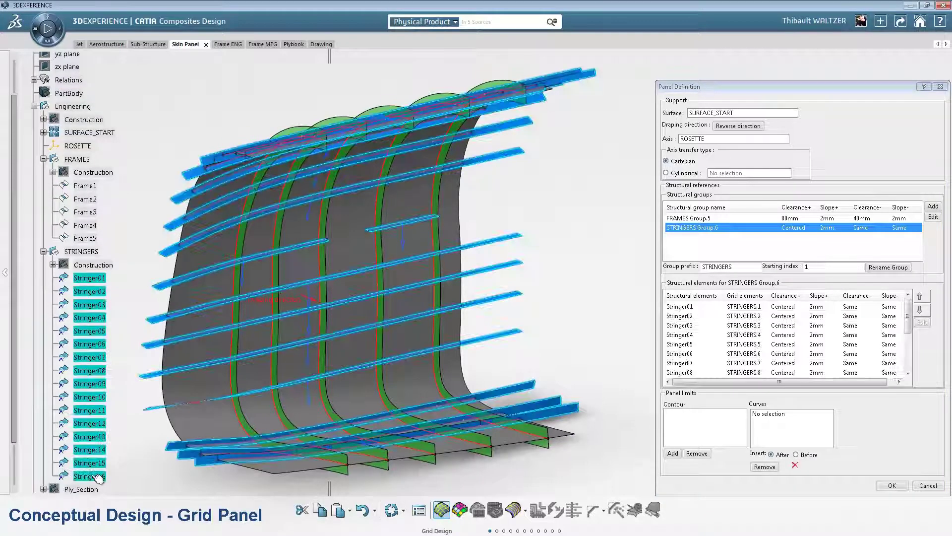
{"action": "left_click", "coordinate": [44, 252]}
{"action": "left_click", "coordinate": [43, 159]}
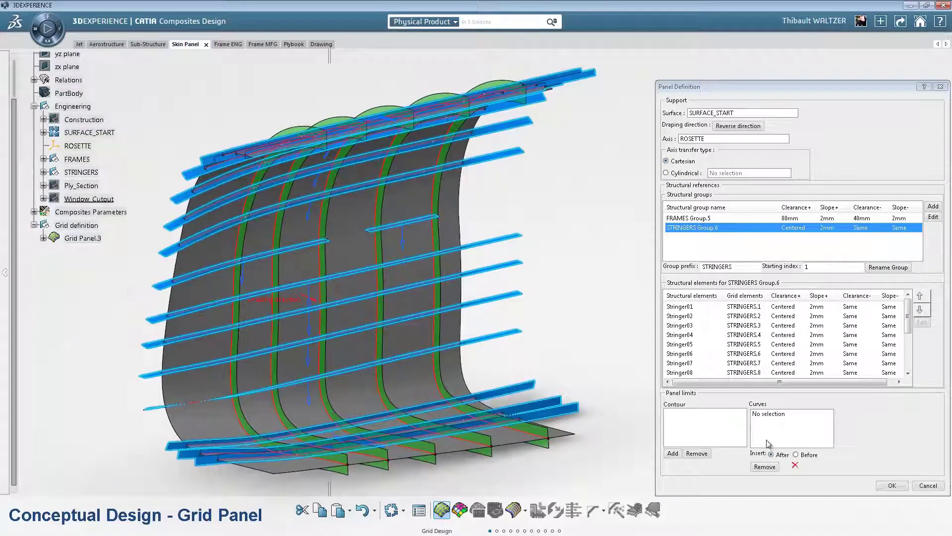
{"action": "left_click", "coordinate": [891, 485]}
{"action": "left_click", "coordinate": [81, 172]}
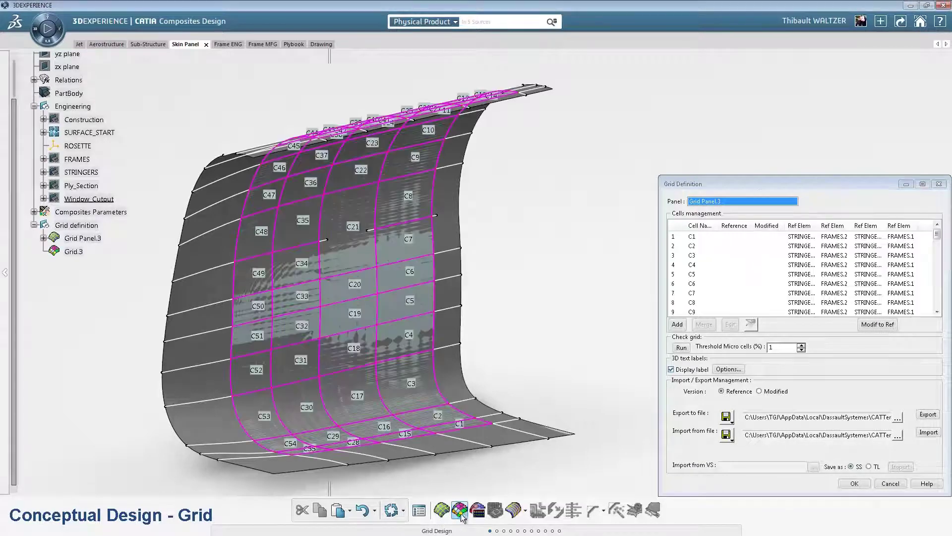
- Hide the mesh-shaded surface to reveal the grid cells
{"action": "right_click", "coordinate": [110, 134]}
{"action": "left_click", "coordinate": [149, 183]}
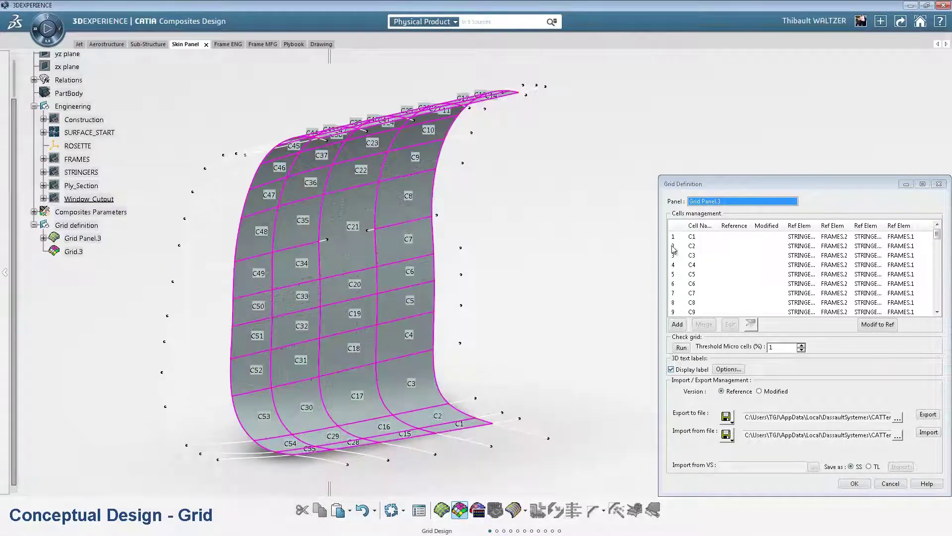
{"action": "left_click", "coordinate": [701, 238]}
- Assign laminate L2 to cells C5 through C8
{"action": "left_click", "coordinate": [710, 274]}
{"action": "key", "text": "shift+Down"}
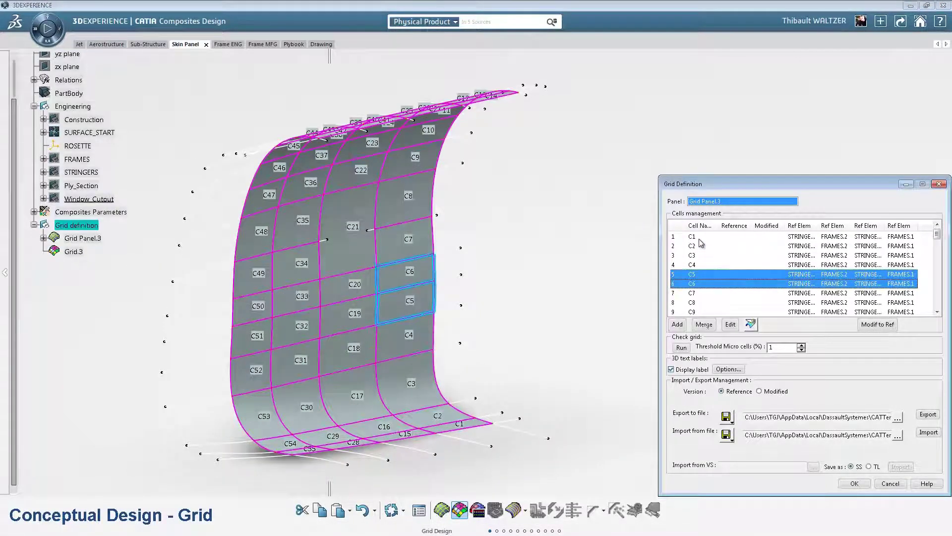
{"action": "key", "text": "shift+Down"}
{"action": "key", "text": "shift+Down"}
{"action": "left_click", "coordinate": [730, 324]}
{"action": "left_click", "coordinate": [846, 426]}
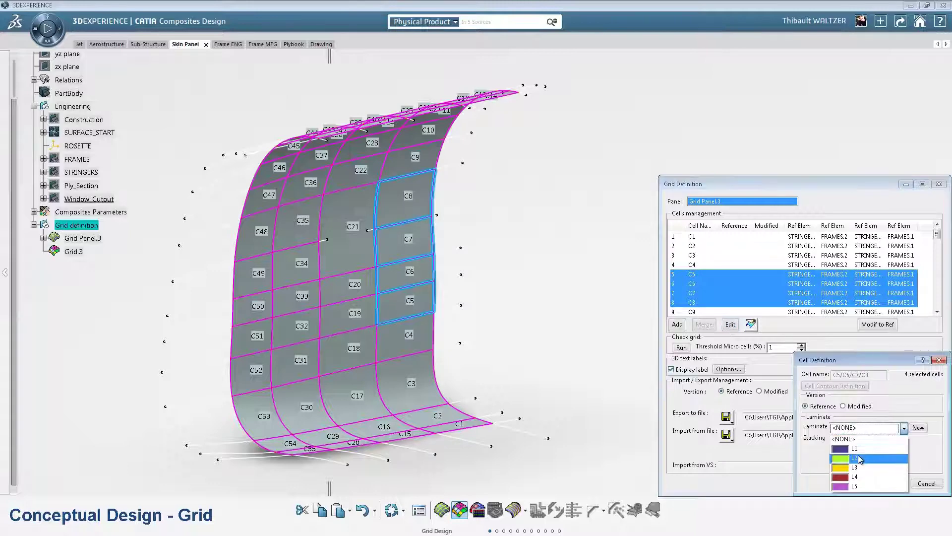
{"action": "left_click", "coordinate": [861, 460]}
{"action": "left_click", "coordinate": [890, 483]}
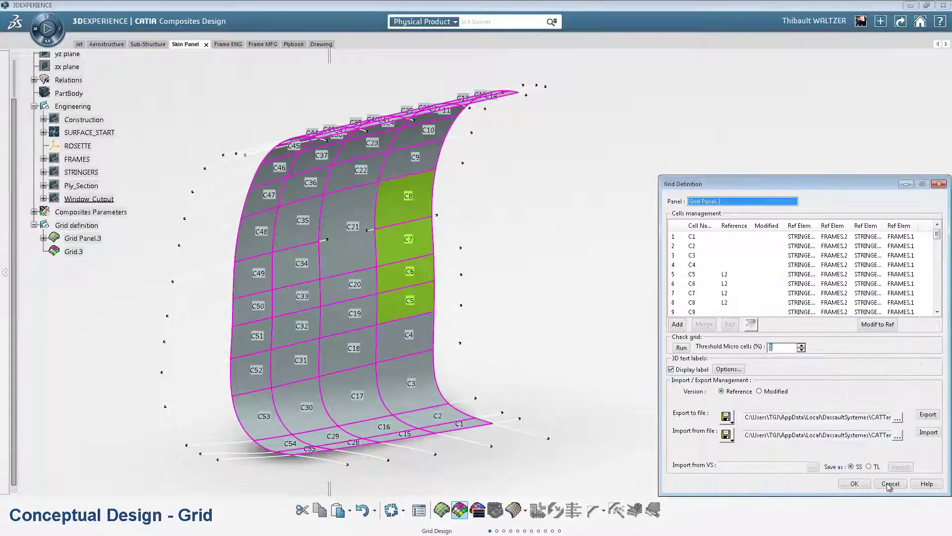
- Import cell laminates from Aerostructure_Grid_Panel.xls and dismiss the success message
{"action": "left_click", "coordinate": [897, 436]}
{"action": "double_click", "coordinate": [592, 317]}
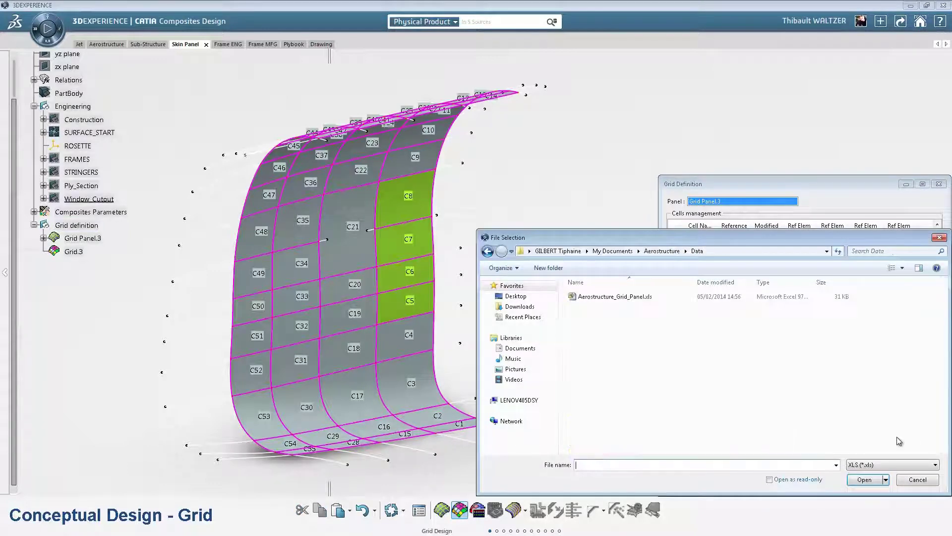
{"action": "left_click", "coordinate": [638, 299]}
{"action": "double_click", "coordinate": [639, 299]}
{"action": "left_click", "coordinate": [928, 432]}
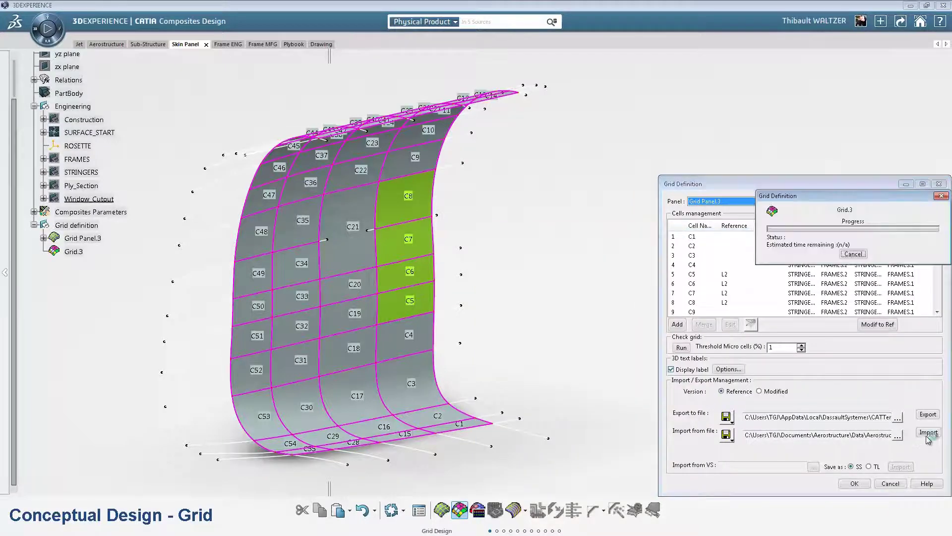
{"action": "left_click", "coordinate": [857, 376]}
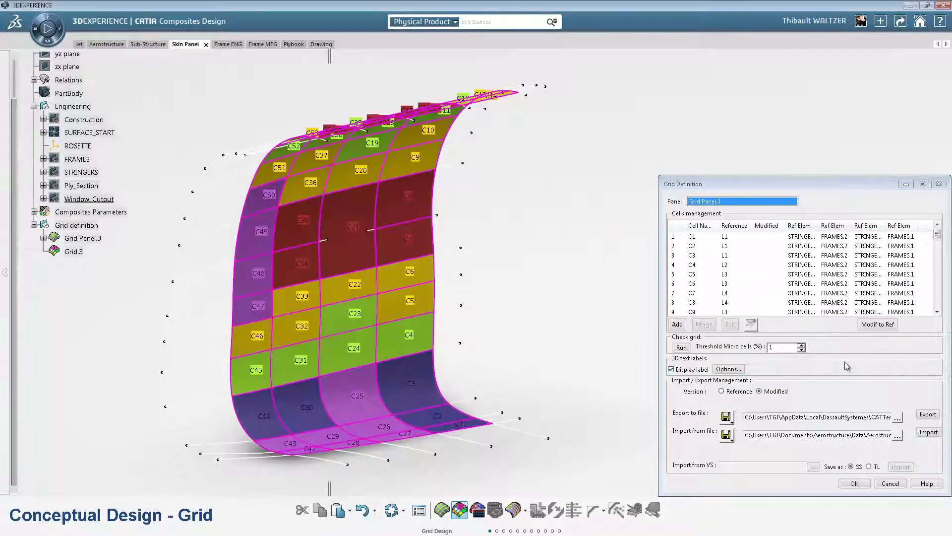
- Check cell C7 and close the grid definition
{"action": "left_click", "coordinate": [727, 293]}
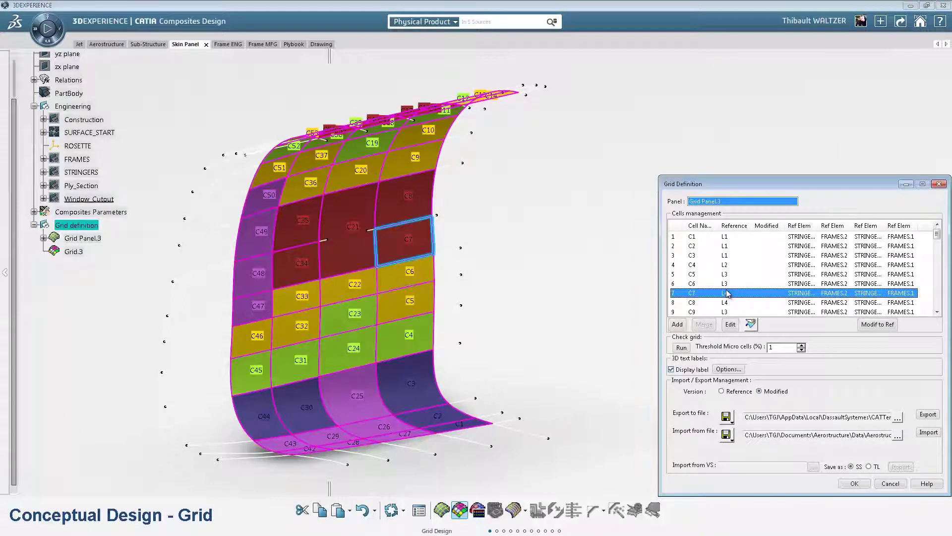
{"action": "left_click", "coordinate": [854, 483]}
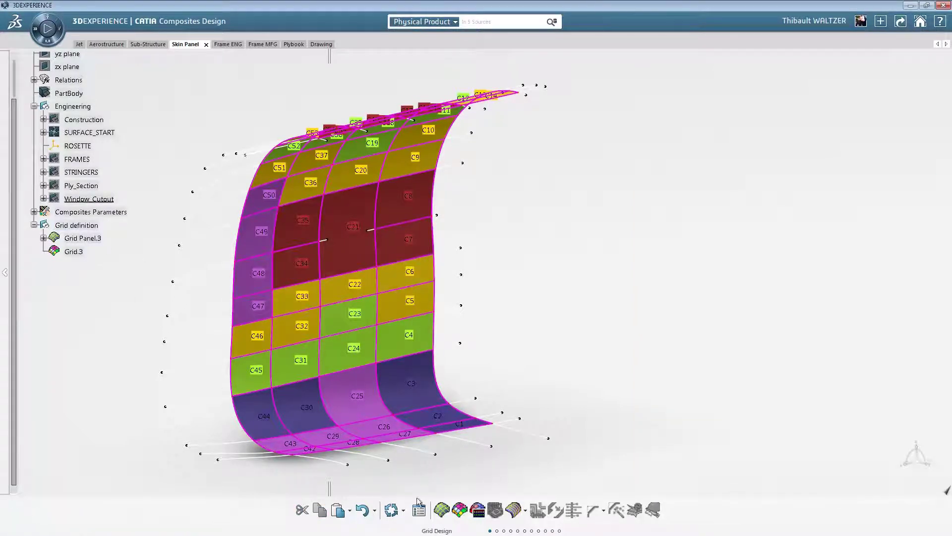
{"action": "left_click", "coordinate": [478, 509]}
- Start virtual stacking on the grid with symmetry lock off and column reordering on
{"action": "left_click", "coordinate": [74, 253]}
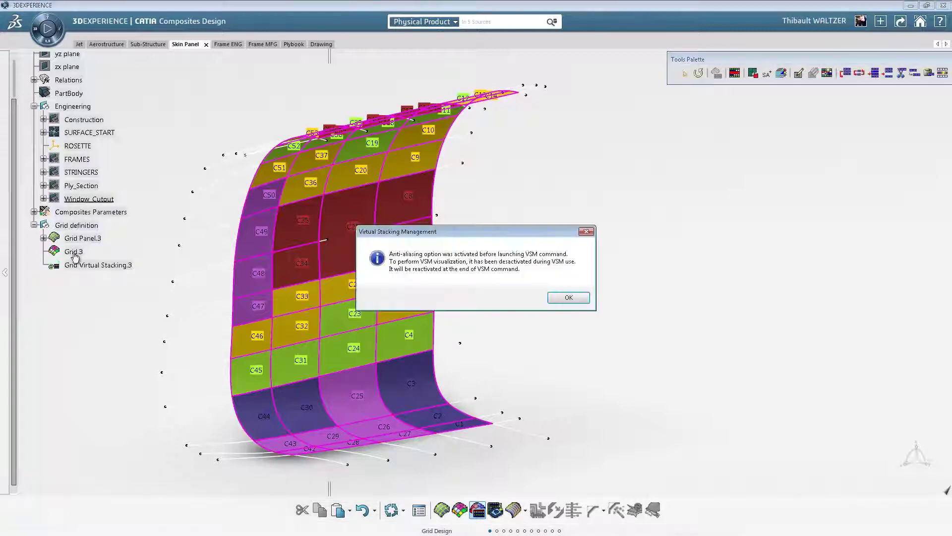
{"action": "key", "text": "Return"}
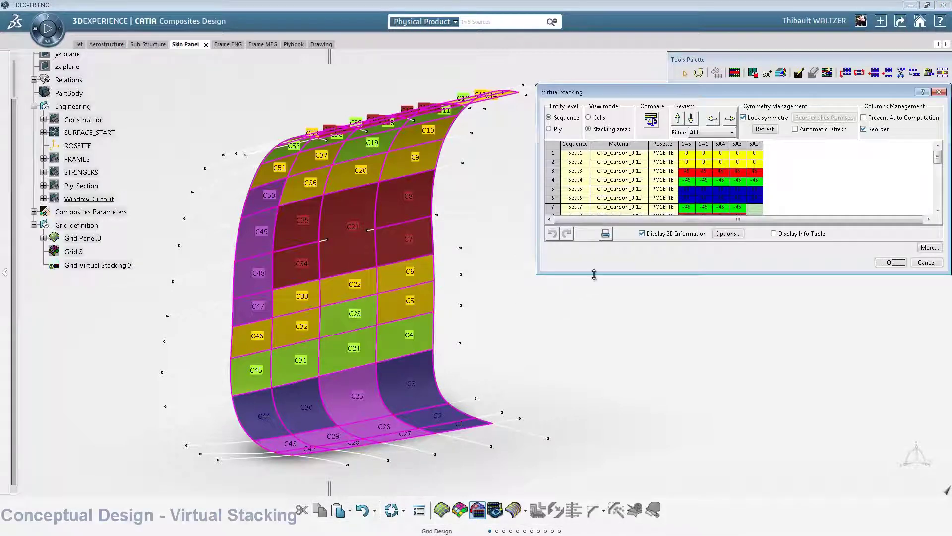
{"action": "left_click", "coordinate": [764, 118]}
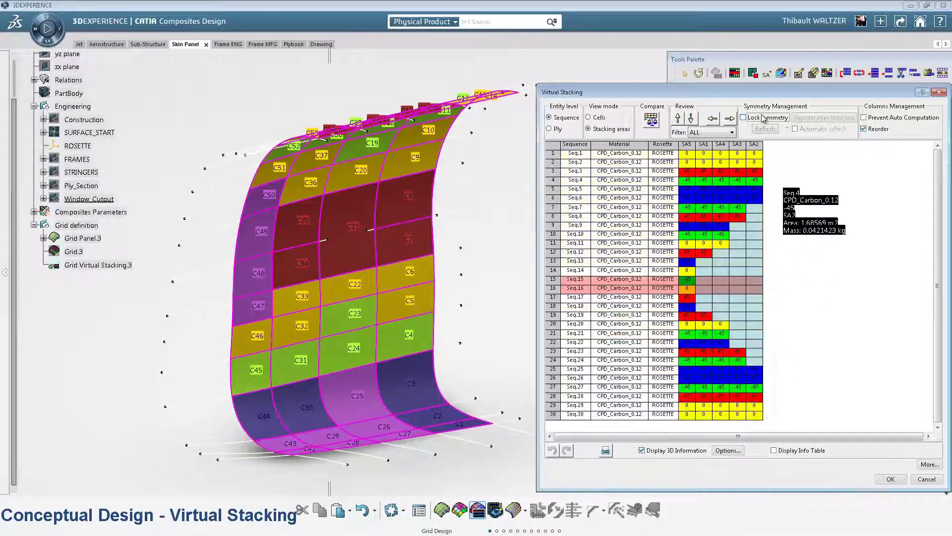
{"action": "left_click", "coordinate": [864, 130]}
{"action": "left_click", "coordinate": [864, 130]}
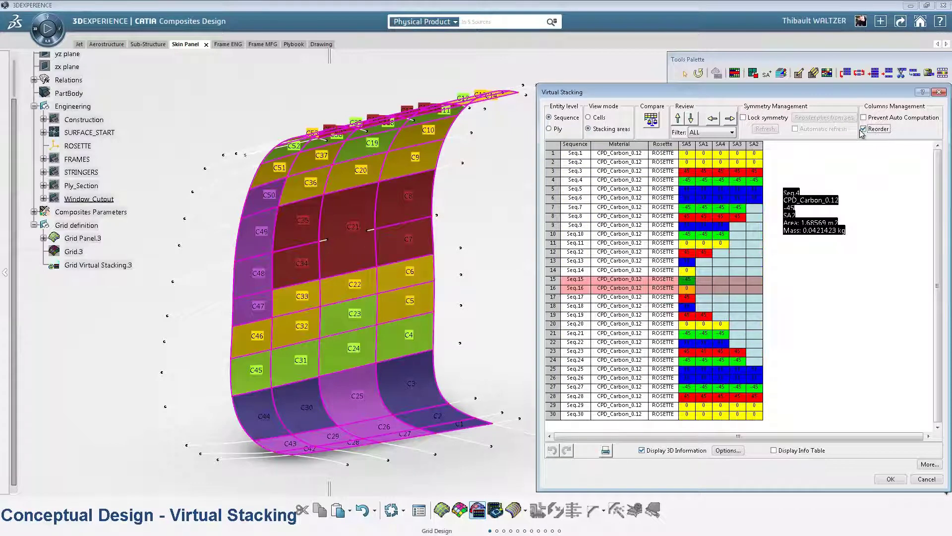
- Preview sequence coverage on the panel, stepping from Seq.3 down to Seq.11
{"action": "left_click", "coordinate": [554, 171]}
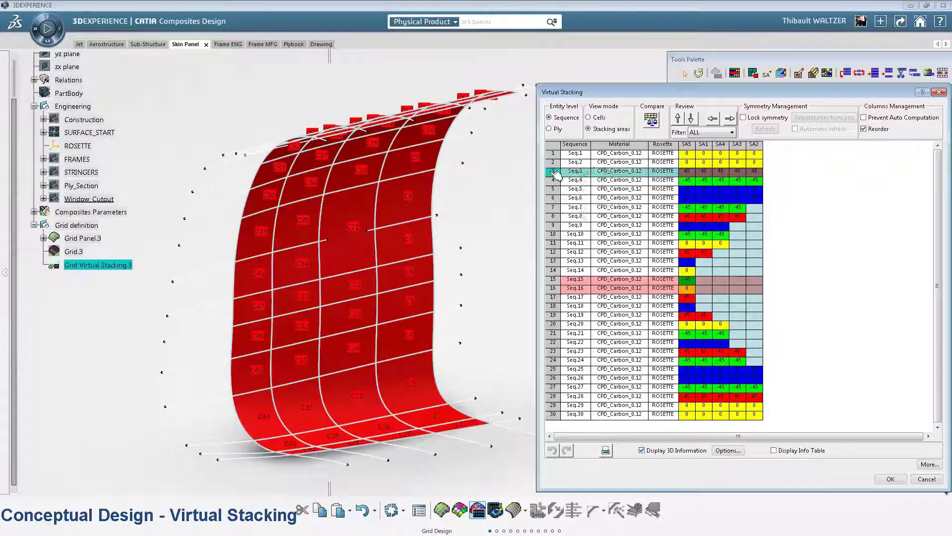
{"action": "left_click", "coordinate": [692, 118]}
{"action": "left_click", "coordinate": [692, 118]}
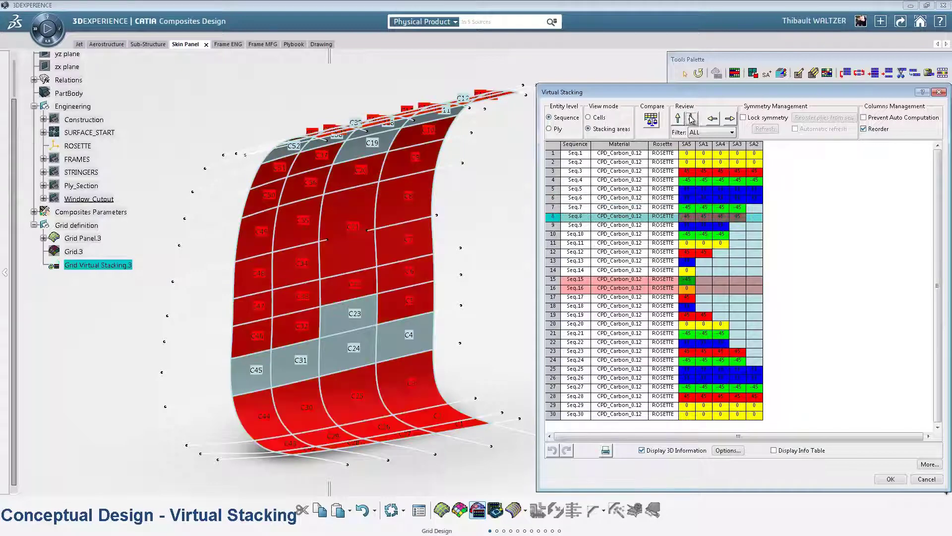
{"action": "left_click", "coordinate": [692, 118]}
{"action": "left_click", "coordinate": [691, 118]}
{"action": "left_click", "coordinate": [735, 73]}
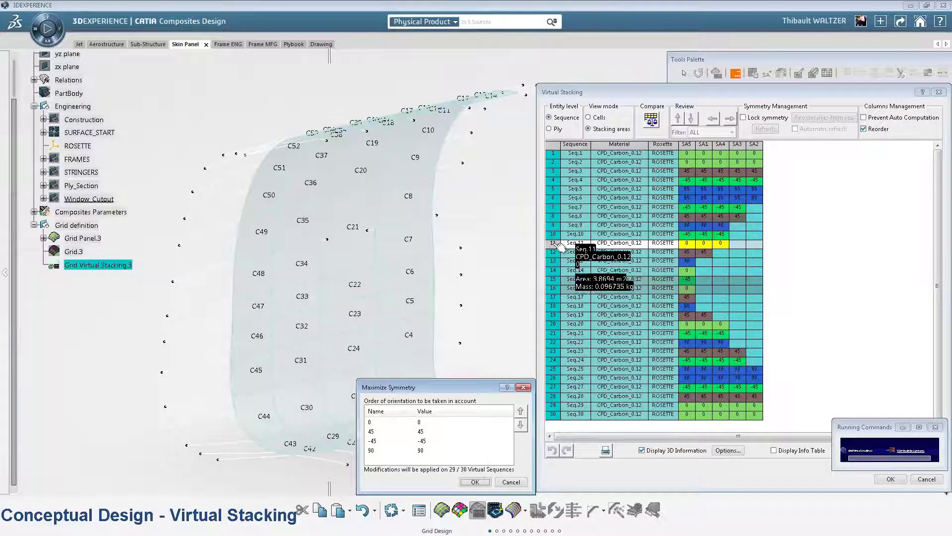
- Run Maximize Symmetry on all 30 virtual sequences and lock symmetry
{"action": "left_click", "coordinate": [553, 153]}
{"action": "left_click", "coordinate": [554, 414], "text": "shift"}
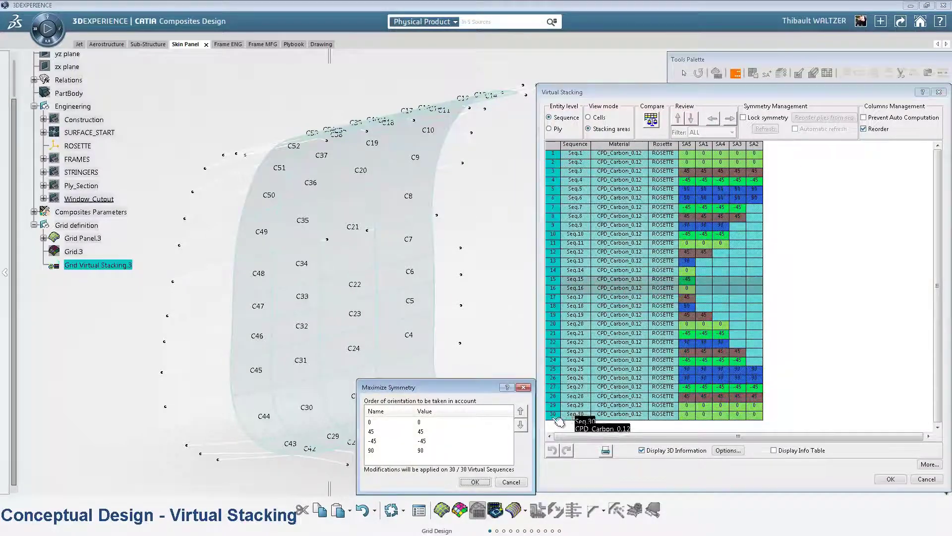
{"action": "left_click", "coordinate": [474, 482]}
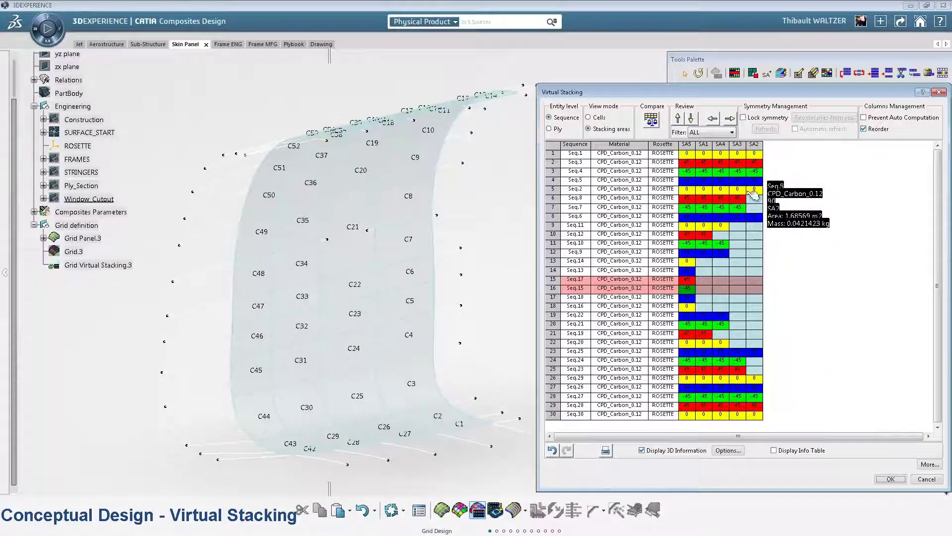
{"action": "left_click", "coordinate": [743, 117]}
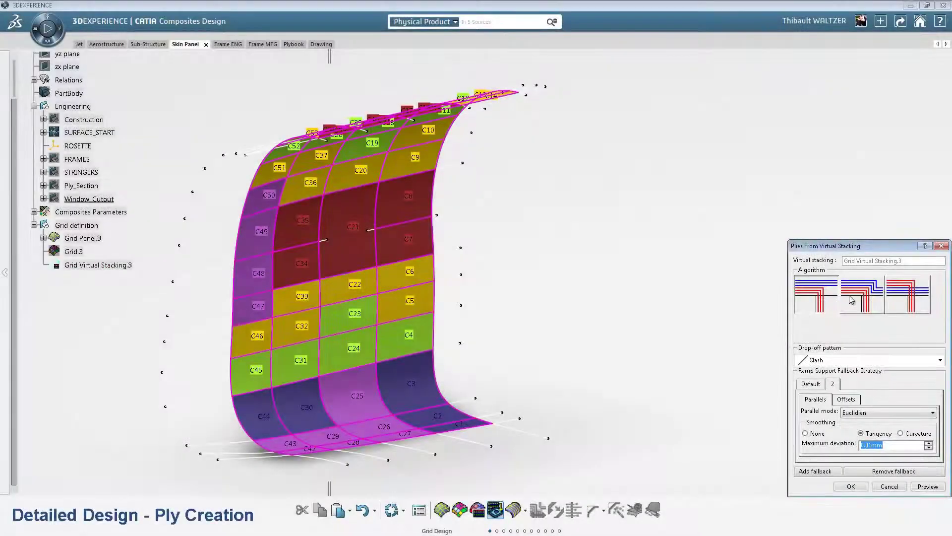
- Generate plies with the second algorithm, Slash drop-off pattern and smoothing set to None
{"action": "left_click", "coordinate": [855, 302]}
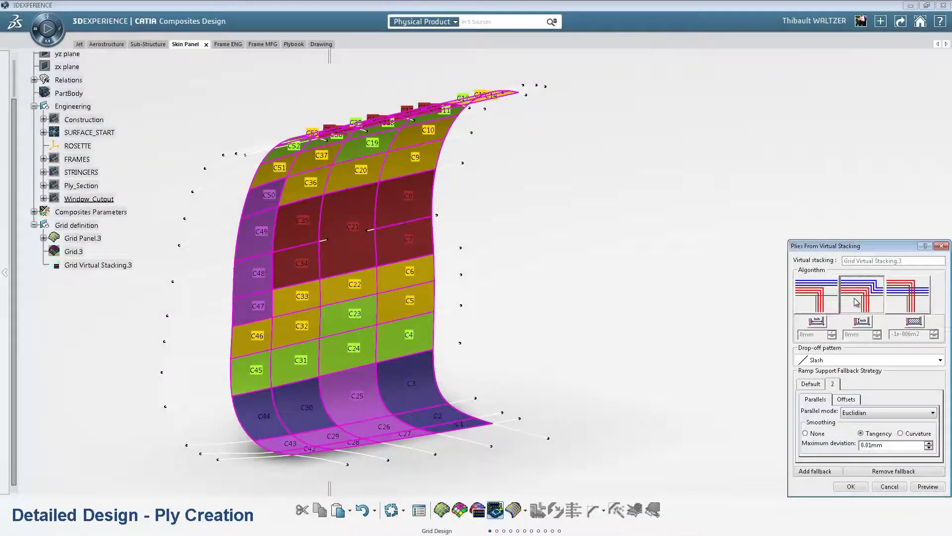
{"action": "left_click", "coordinate": [832, 361]}
{"action": "left_click", "coordinate": [832, 372]}
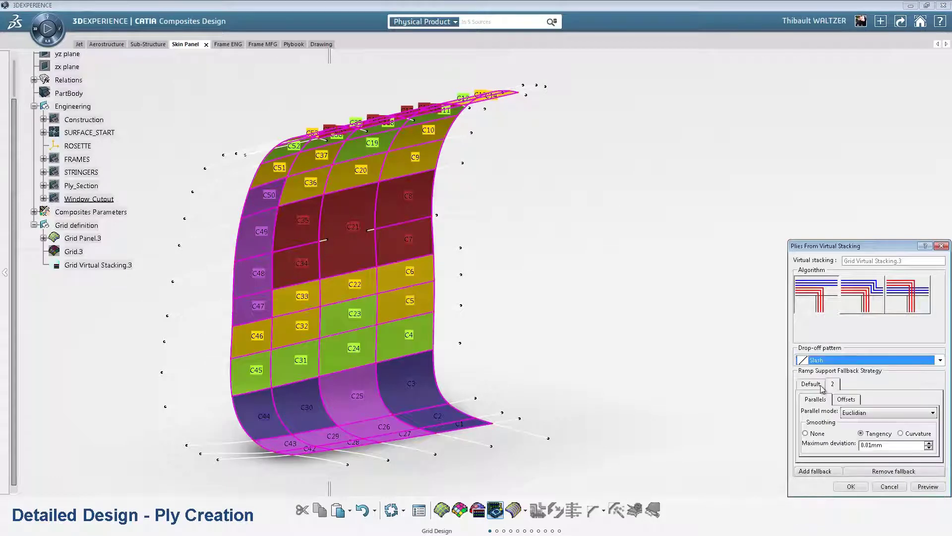
{"action": "left_click", "coordinate": [805, 433]}
{"action": "left_click", "coordinate": [851, 486]}
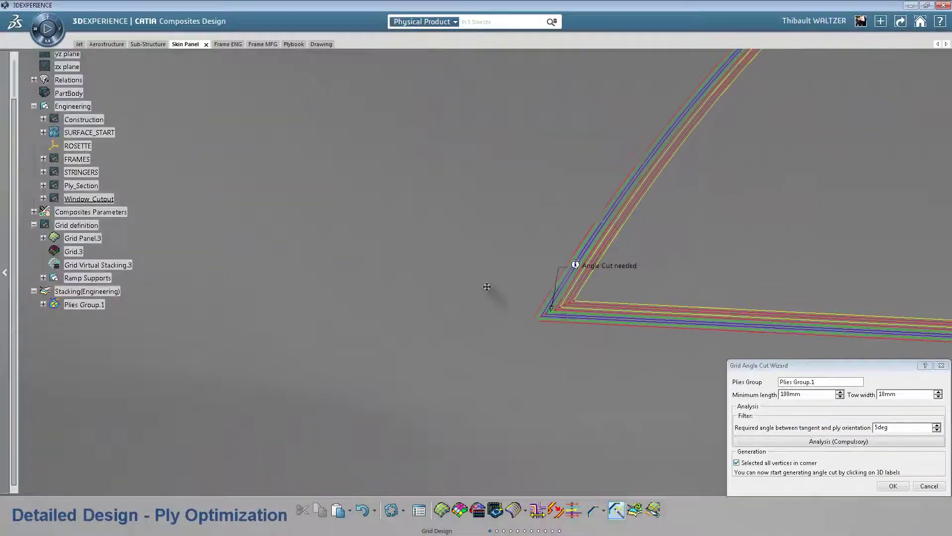
- Add an angle cut at the ply corner and update its orientation
{"action": "left_click", "coordinate": [564, 268]}
{"action": "left_click", "coordinate": [578, 393]}
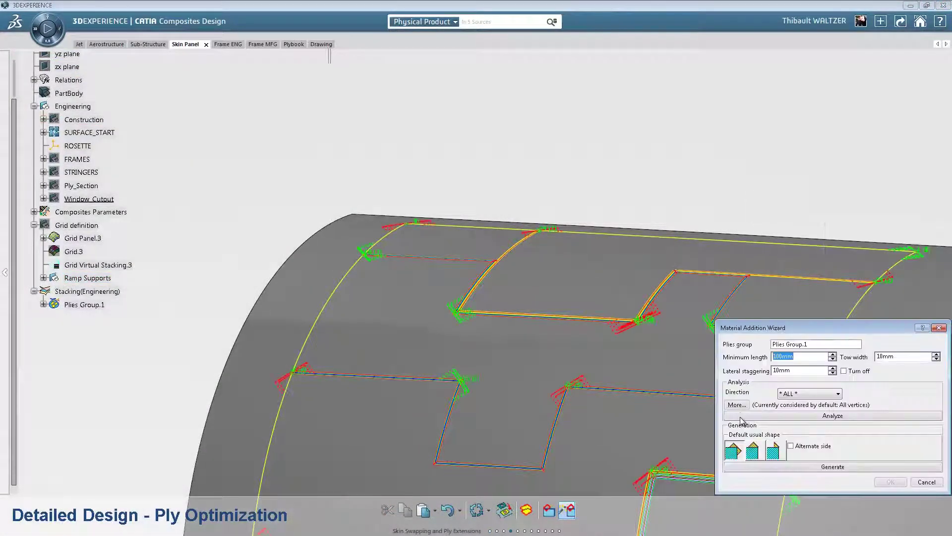
{"action": "scroll", "coordinate": [480, 329], "scroll_direction": "up", "scroll_amount": 5}
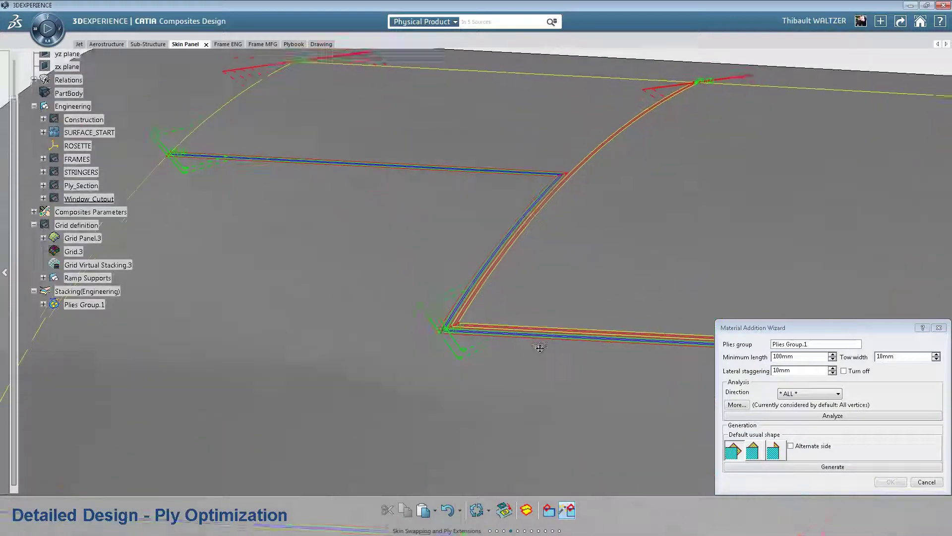
- Give the ply corner a 90° material addition on the other side
{"action": "right_click", "coordinate": [505, 382]}
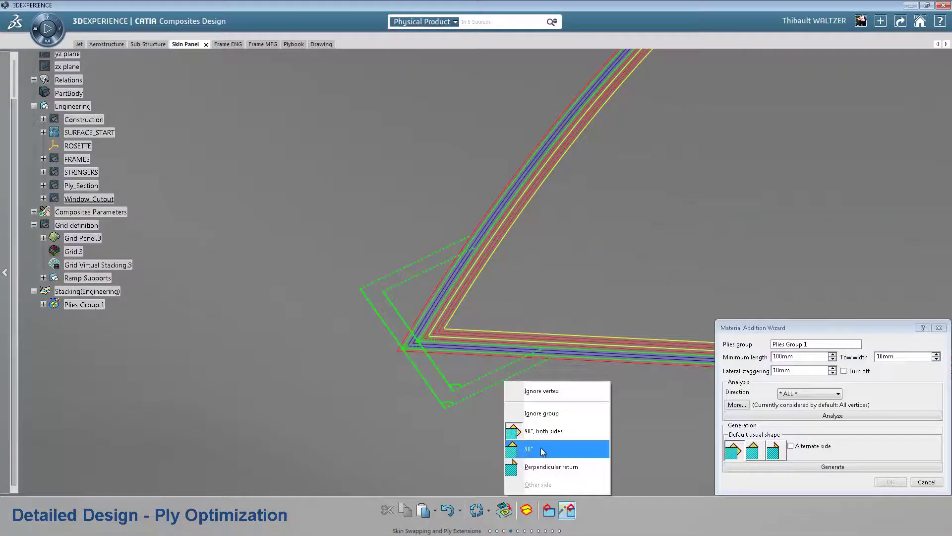
{"action": "left_click", "coordinate": [545, 450]}
{"action": "right_click", "coordinate": [532, 447]}
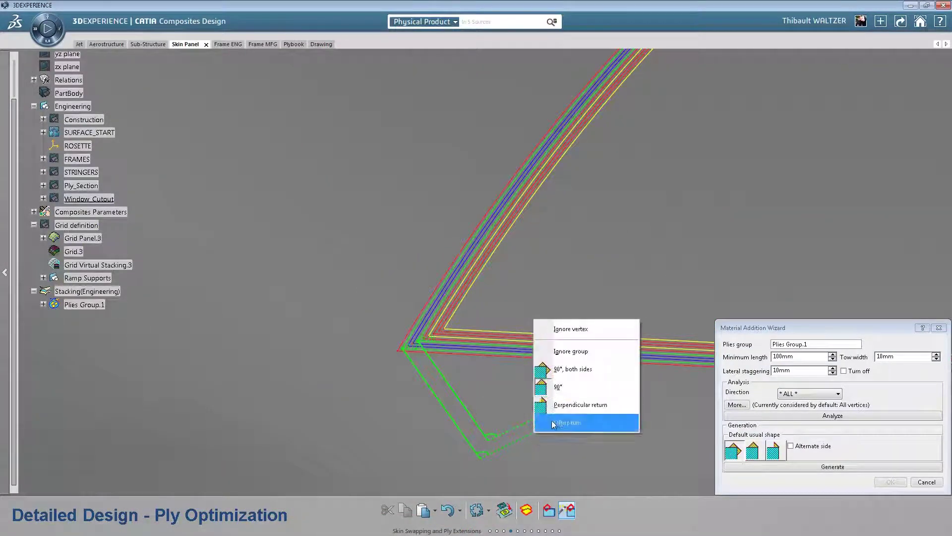
{"action": "left_click", "coordinate": [557, 425]}
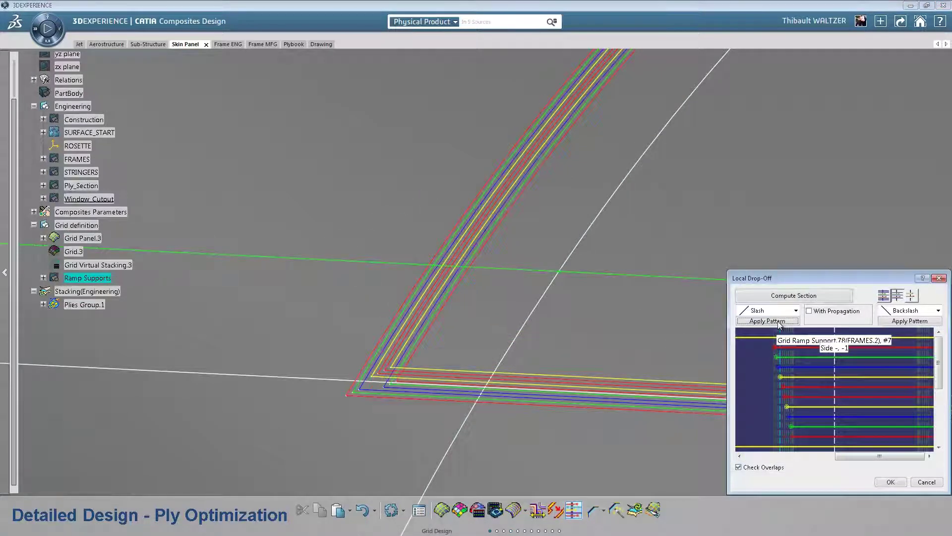
- Apply the Diamond drop-off pattern at the frame crossing
{"action": "left_click", "coordinate": [773, 311]}
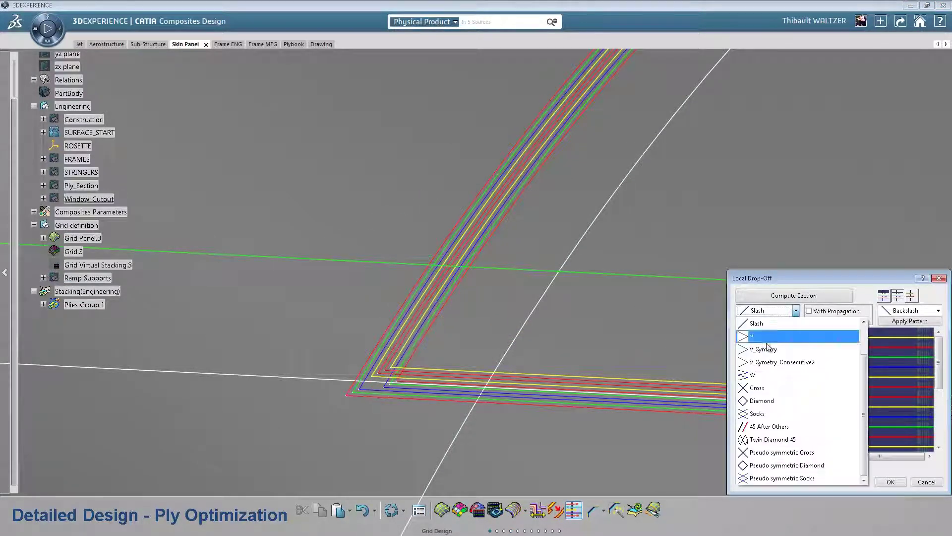
{"action": "left_click", "coordinate": [765, 391]}
{"action": "left_click", "coordinate": [765, 320]}
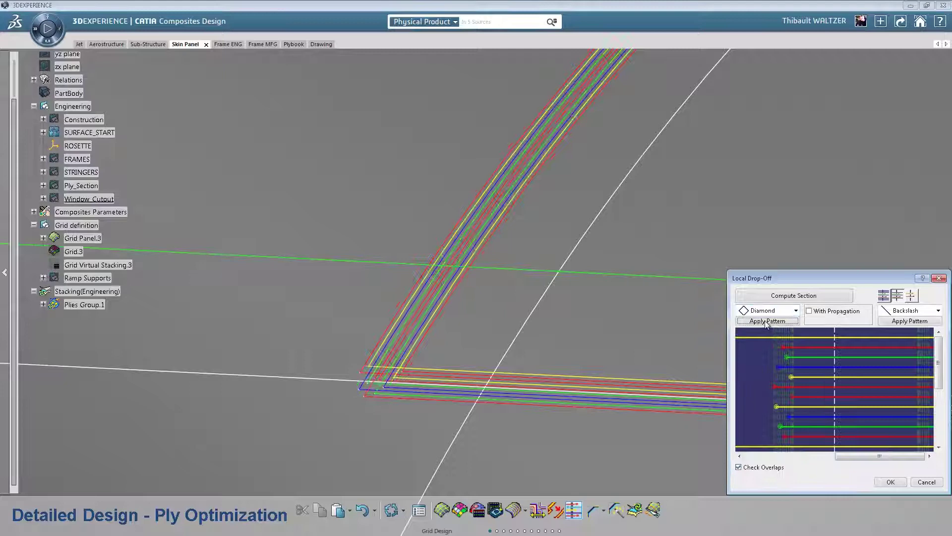
{"action": "left_click", "coordinate": [655, 367]}
{"action": "middle_click_drag", "start_coordinate": [655, 367], "coordinate": [516, 320]}
{"action": "right_click", "coordinate": [113, 278]}
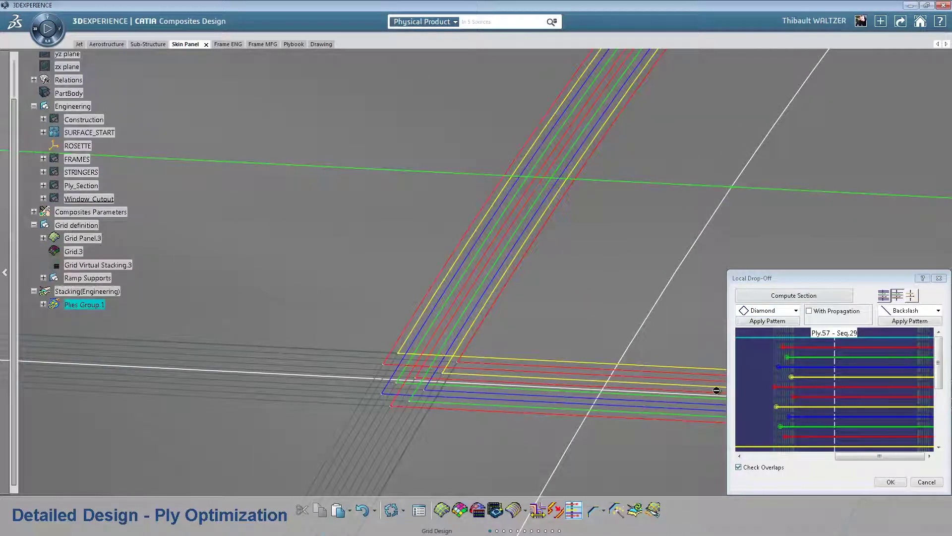
- Move Ply.40 onto another ramp support and dismiss the overlap diagnostic list
{"action": "left_click_drag", "start_coordinate": [791, 377], "coordinate": [812, 398]}
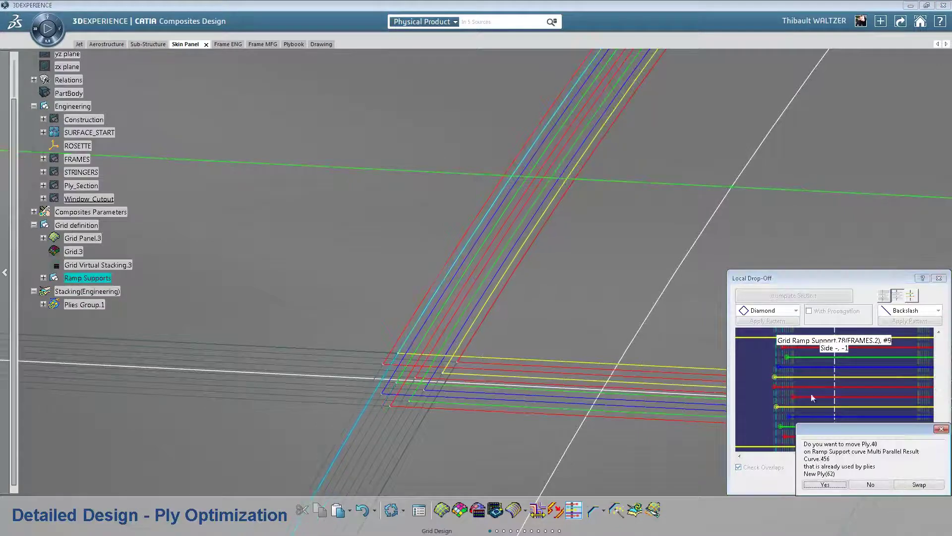
{"action": "left_click", "coordinate": [832, 486]}
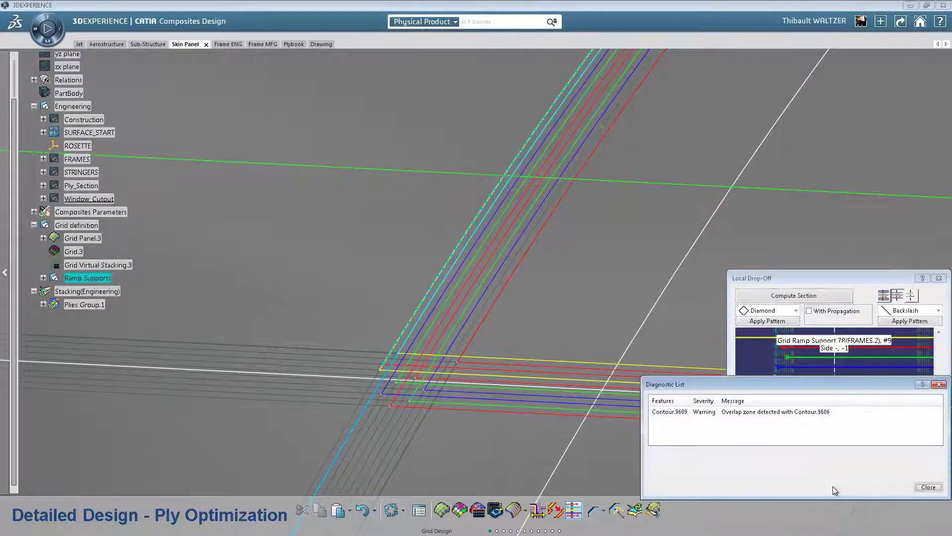
{"action": "left_click", "coordinate": [922, 487]}
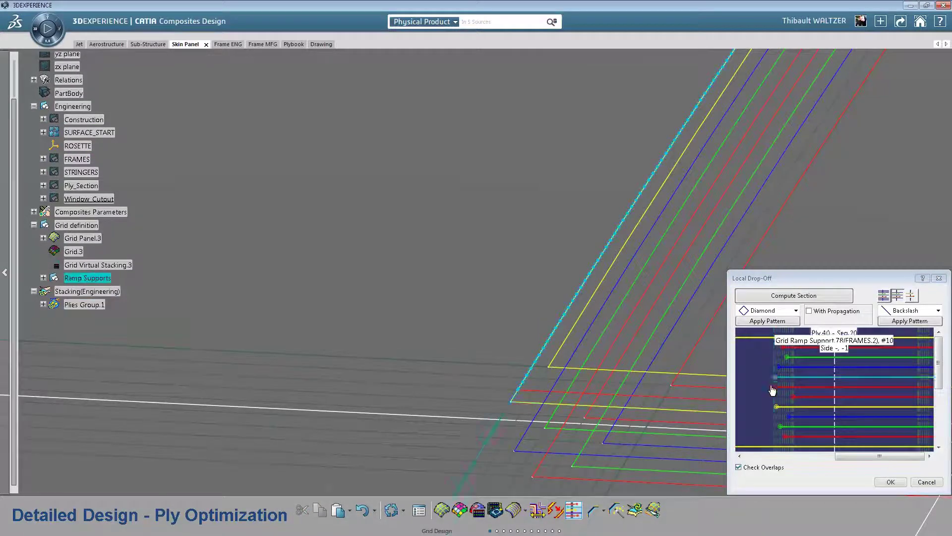
{"action": "left_click", "coordinate": [793, 379]}
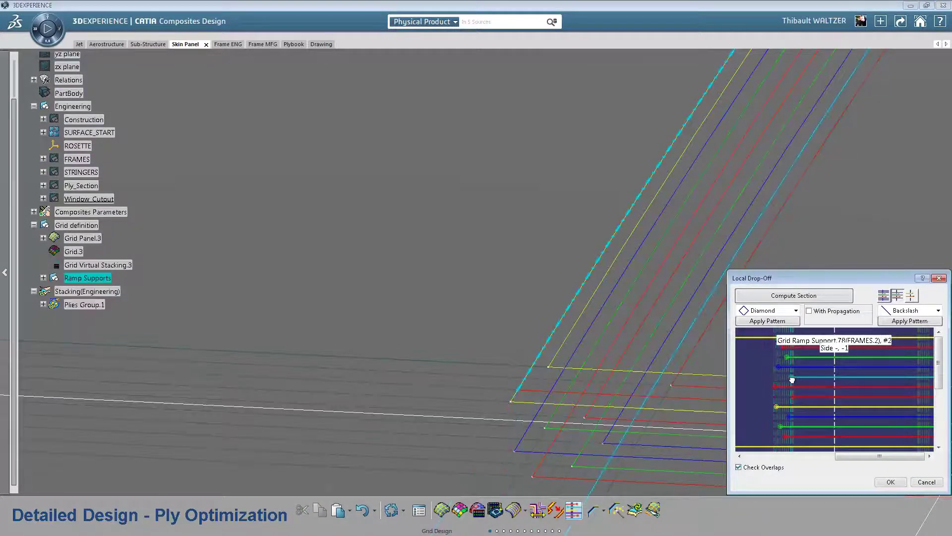
{"action": "left_click", "coordinate": [580, 378]}
- Revert the drop-offs to the Slash pattern and close the local drop-off editor
{"action": "left_click", "coordinate": [796, 310]}
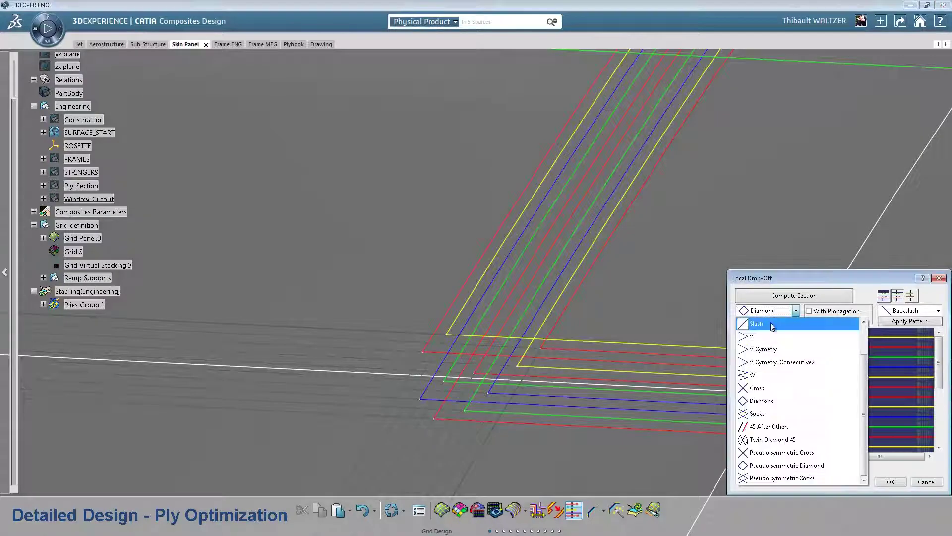
{"action": "left_click", "coordinate": [763, 322]}
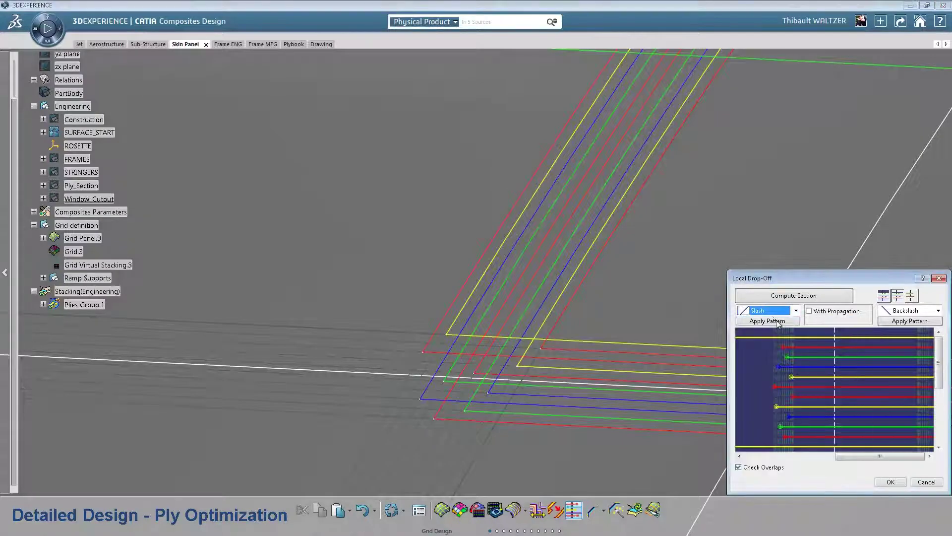
{"action": "left_click", "coordinate": [926, 482]}
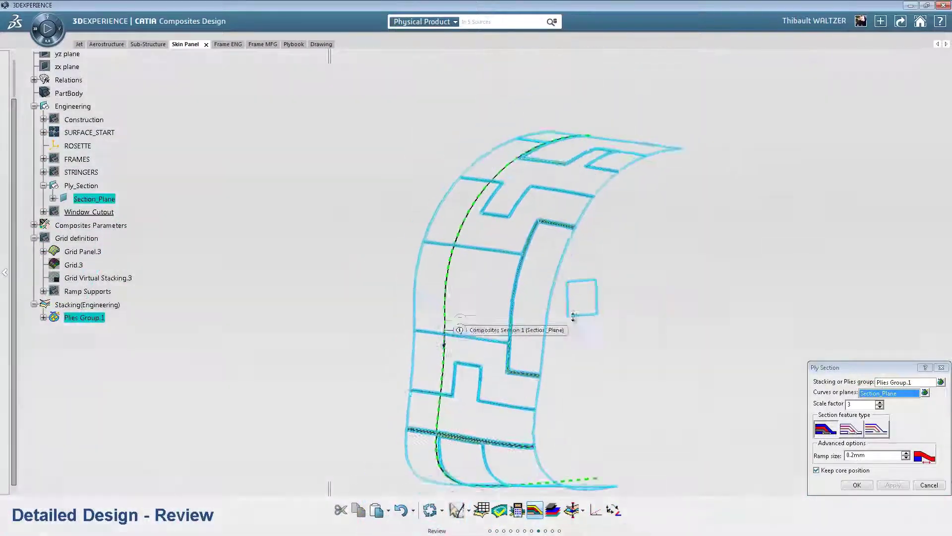
- Create Composites Section.1 through the window cutout and expand Window_Cutout to show it
{"action": "left_click", "coordinate": [870, 485]}
{"action": "left_click", "coordinate": [88, 212]}
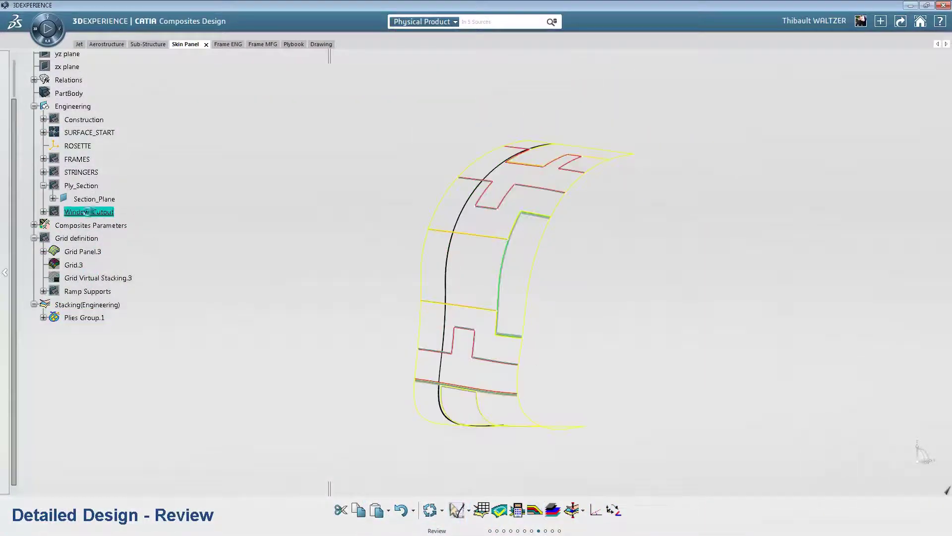
{"action": "right_click", "coordinate": [88, 212]}
{"action": "left_click", "coordinate": [43, 212]}
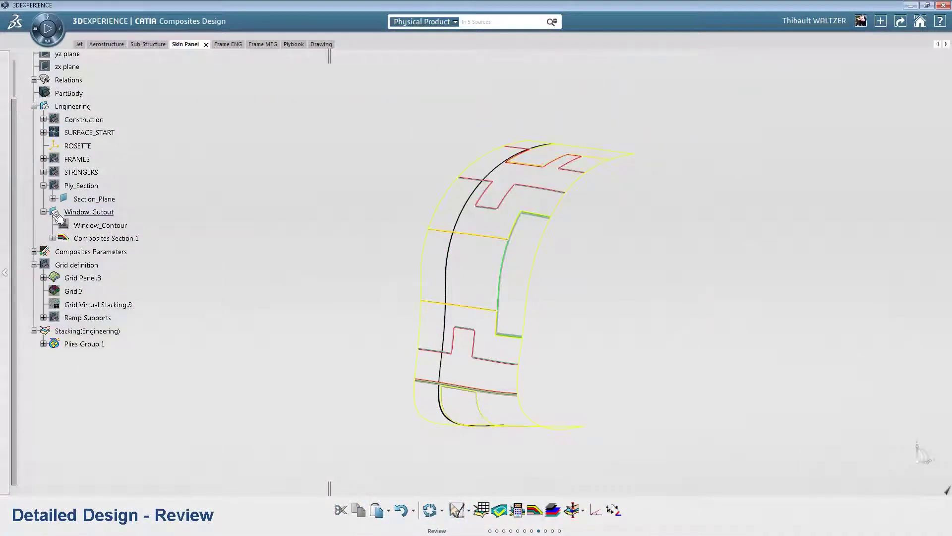
- Compute the numerical area, volume and mass analysis for Plies Group.1 and keep it
{"action": "left_click", "coordinate": [517, 510]}
{"action": "left_click", "coordinate": [93, 343]}
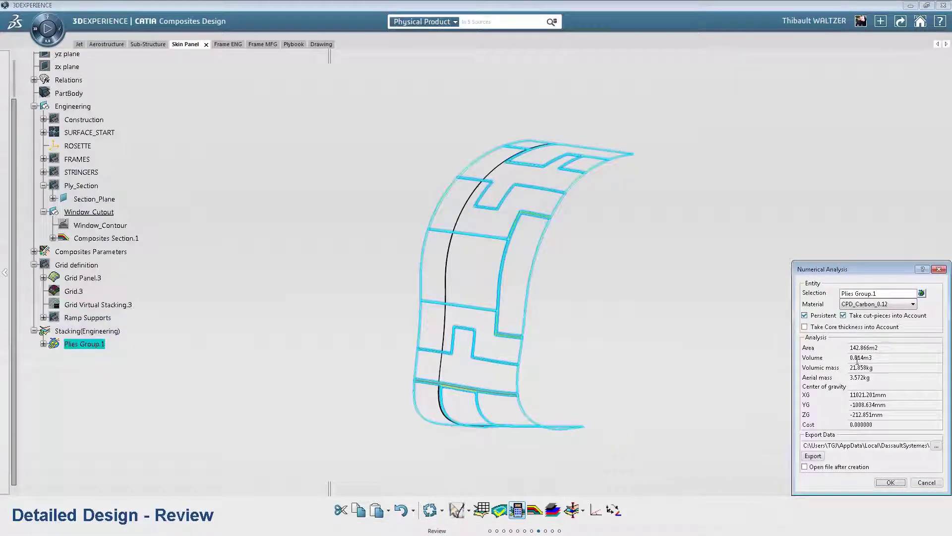
{"action": "left_click", "coordinate": [888, 482]}
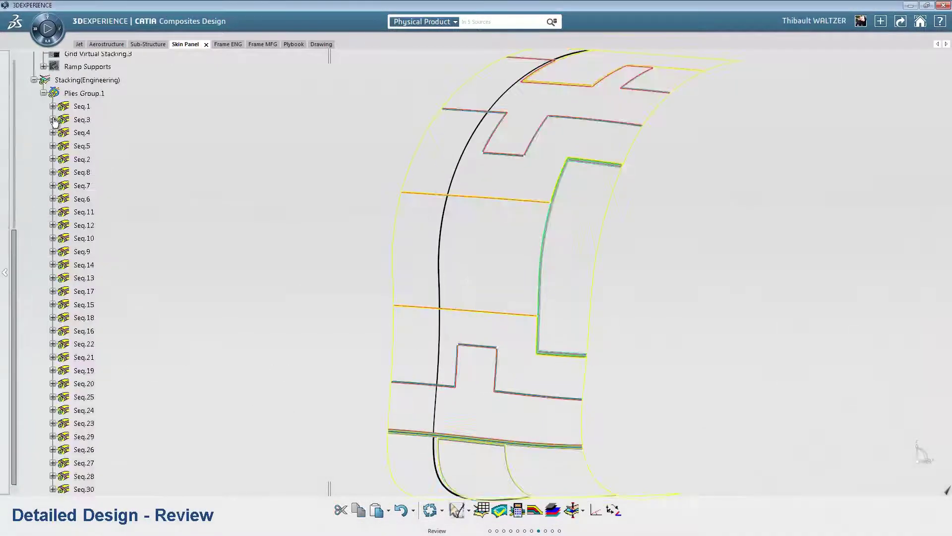
{"action": "double_click", "coordinate": [121, 146]}
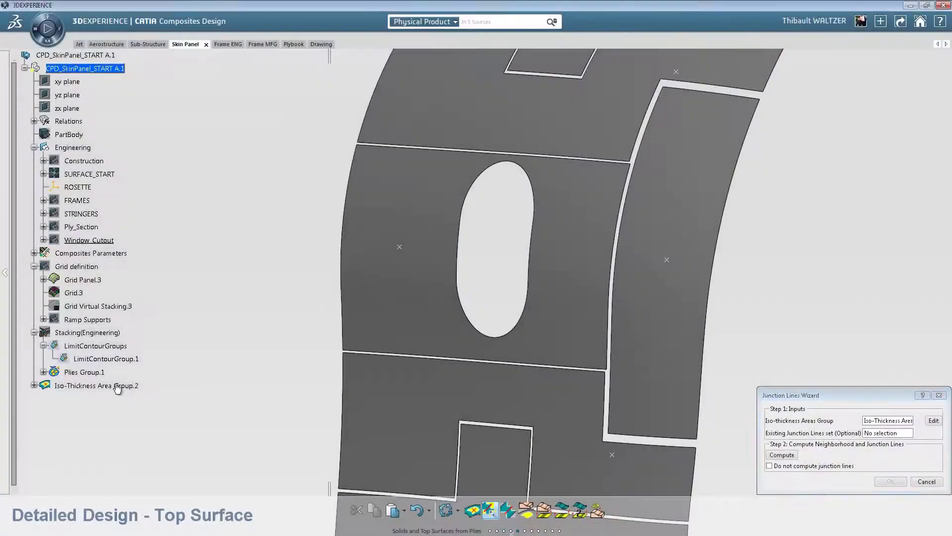
- Compute the junction lines between iso-thickness areas and validate junction line 33
{"action": "left_click", "coordinate": [784, 455]}
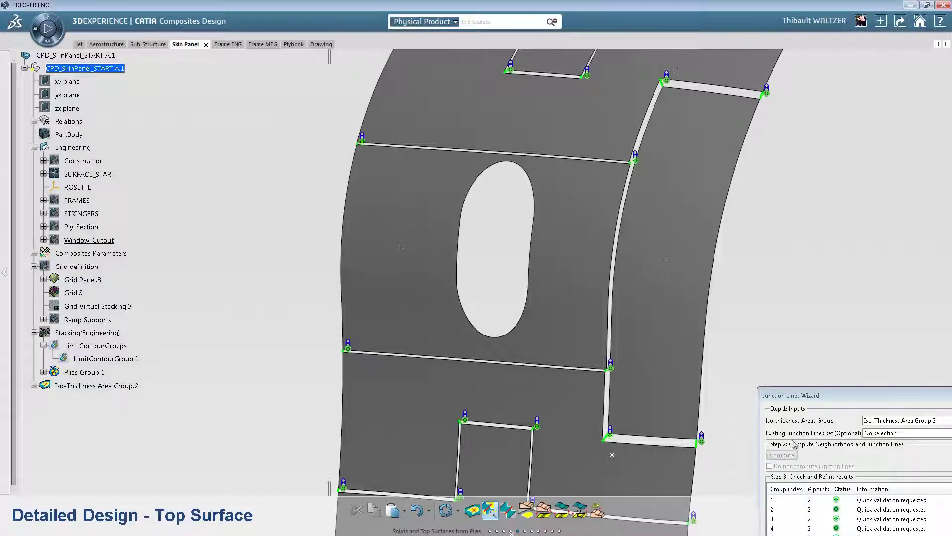
{"action": "left_click_drag", "start_coordinate": [813, 397], "coordinate": [654, 226]}
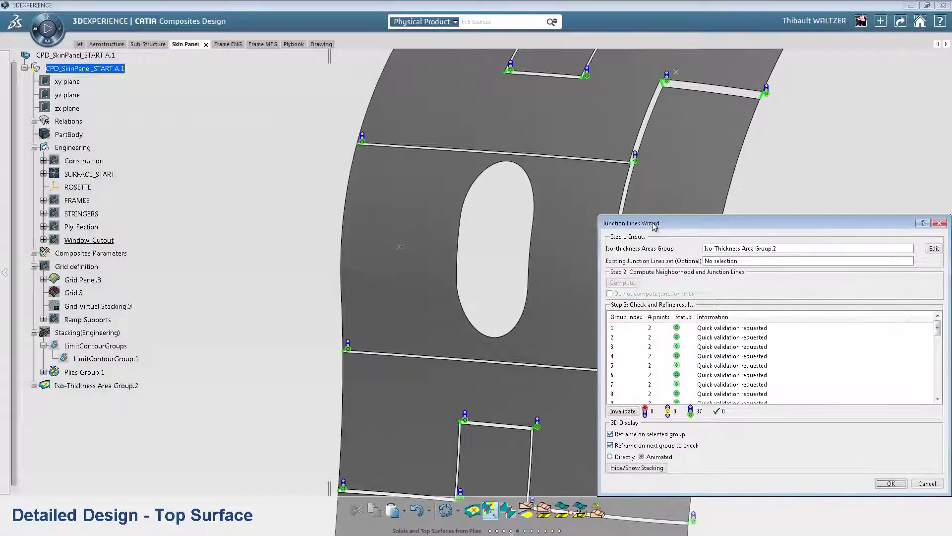
{"action": "left_click", "coordinate": [707, 329]}
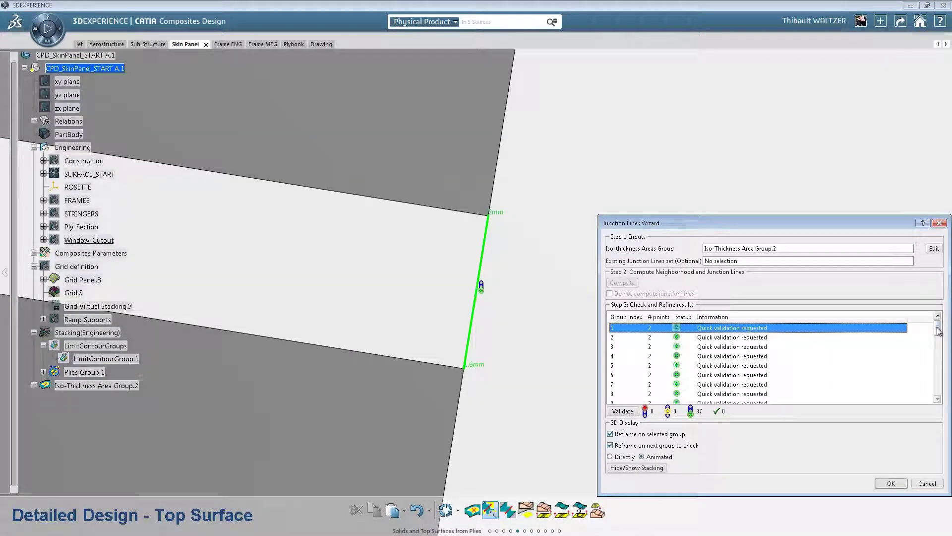
{"action": "left_click_drag", "start_coordinate": [938, 331], "coordinate": [931, 370]}
{"action": "left_click", "coordinate": [699, 353]}
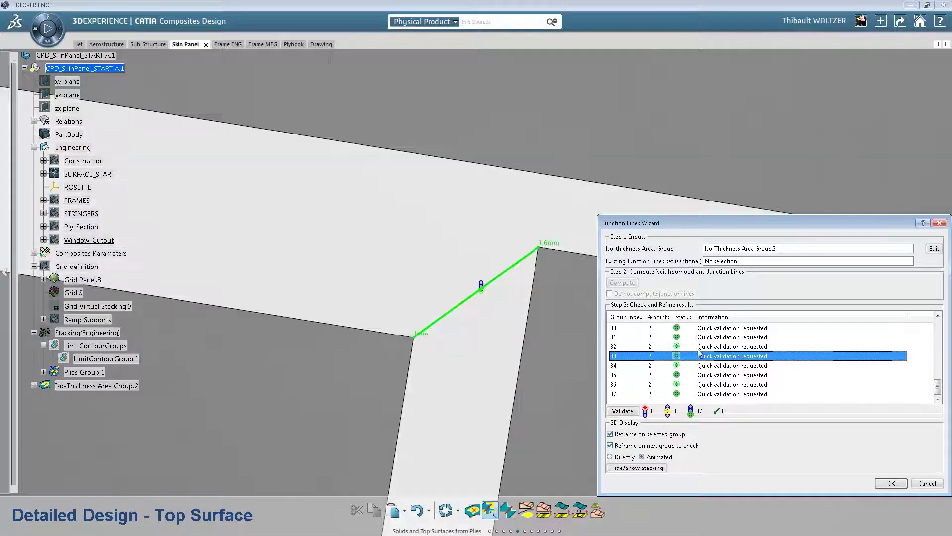
{"action": "left_click", "coordinate": [480, 287]}
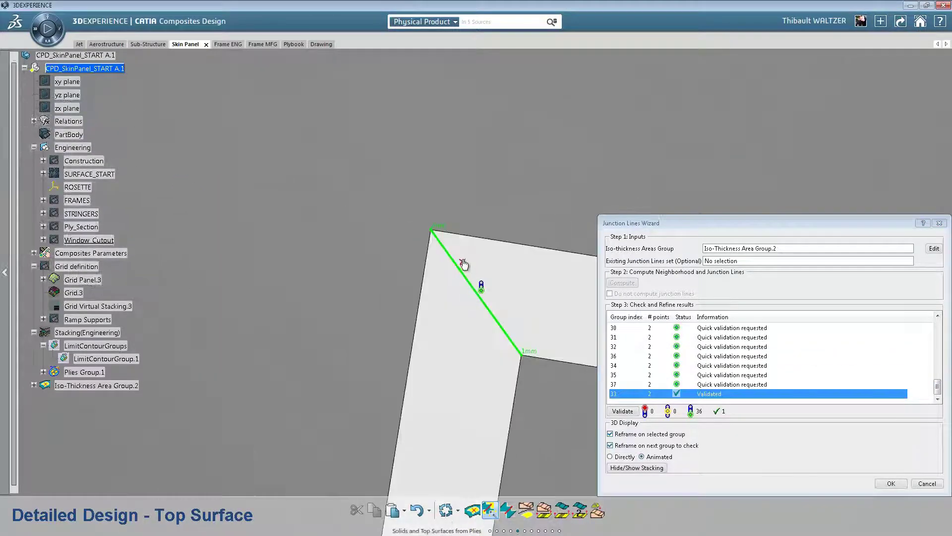
- Build the top surface from the iso-thickness areas
{"action": "left_click", "coordinate": [432, 231]}
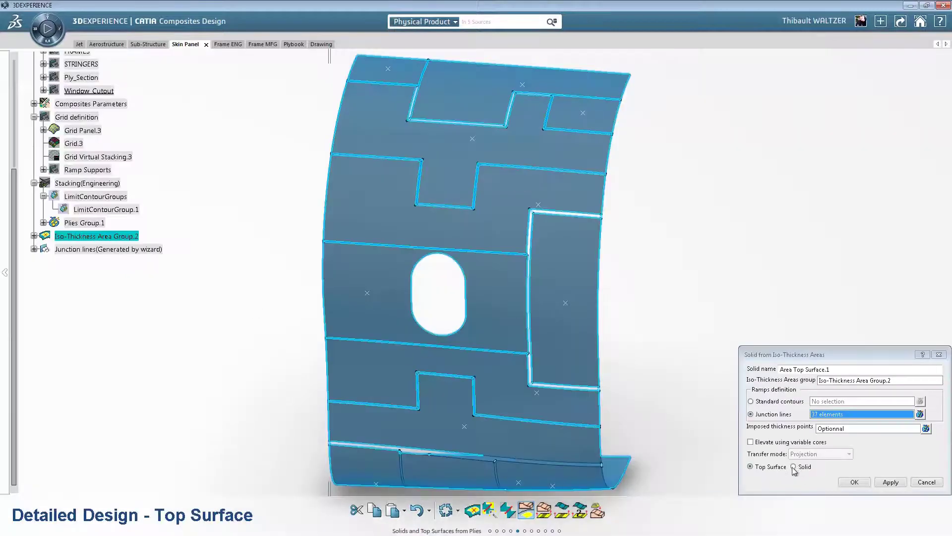
{"action": "left_click", "coordinate": [794, 467]}
{"action": "left_click", "coordinate": [862, 484]}
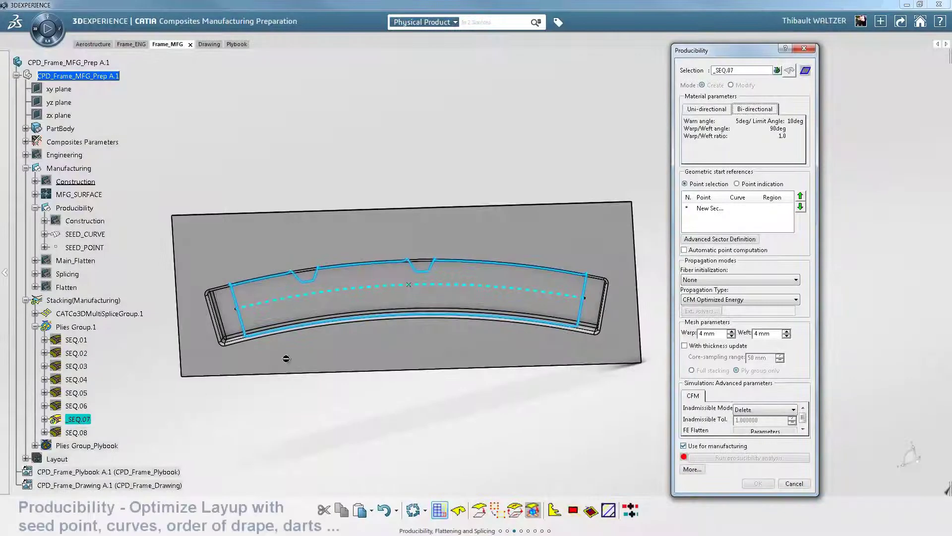
- Seed _SEQ.07 at its middle and run the drape simulation with the flat pattern hidden
{"action": "left_click", "coordinate": [409, 281]}
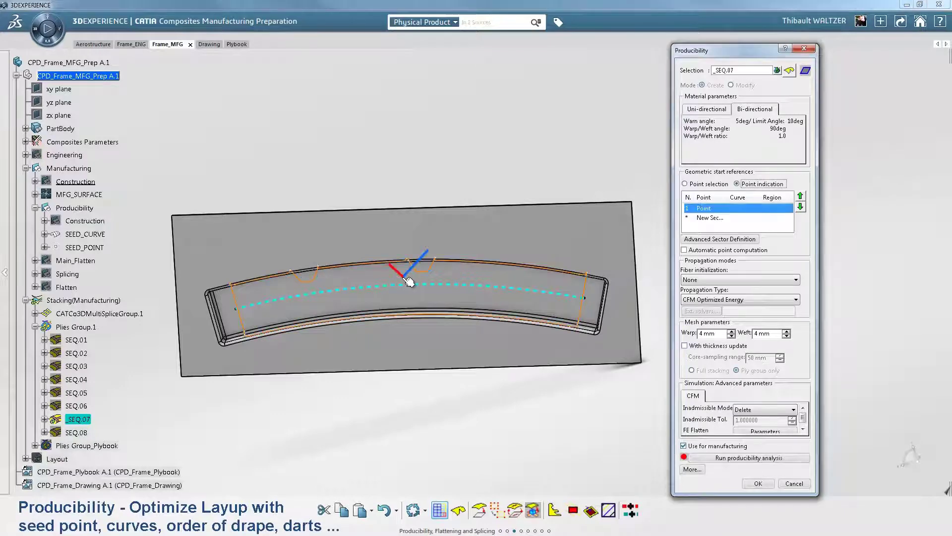
{"action": "left_click", "coordinate": [741, 458]}
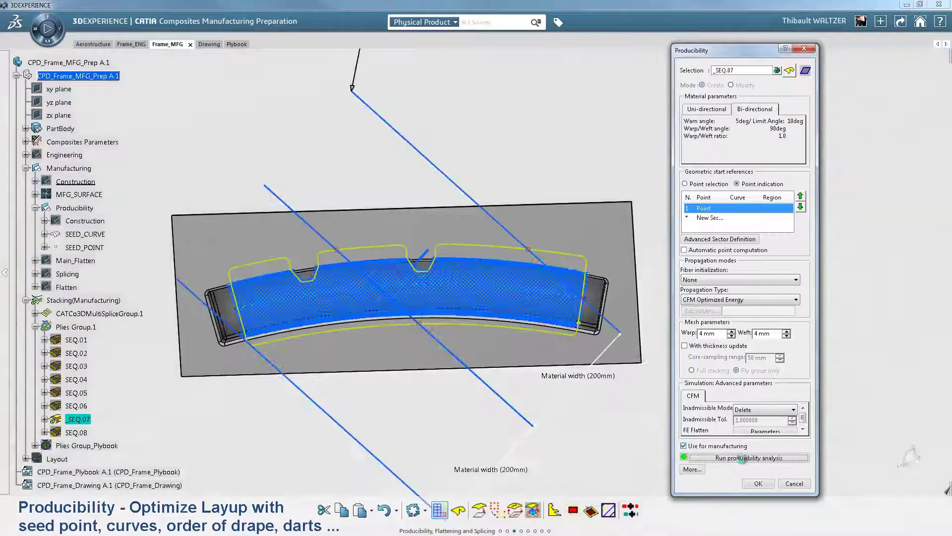
{"action": "left_click", "coordinate": [690, 469]}
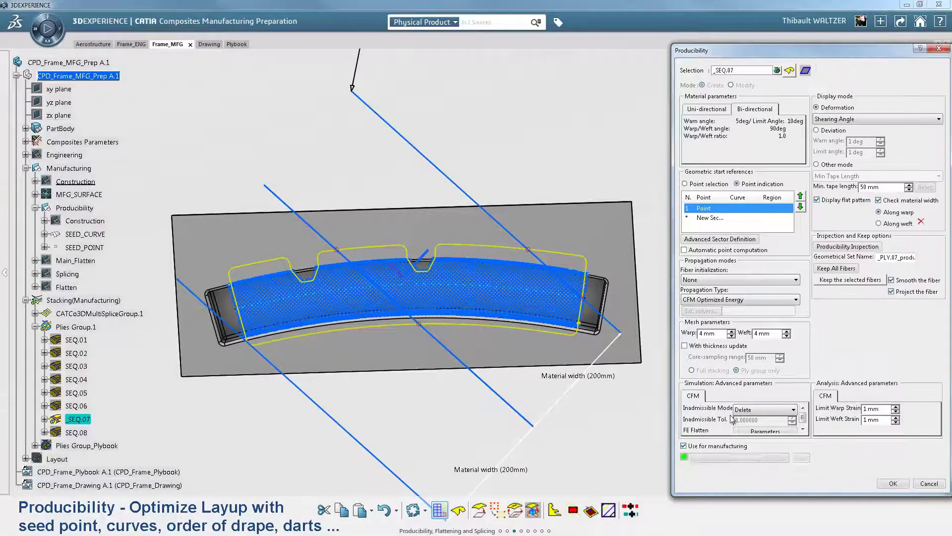
{"action": "left_click", "coordinate": [841, 200]}
{"action": "left_click", "coordinate": [740, 458]}
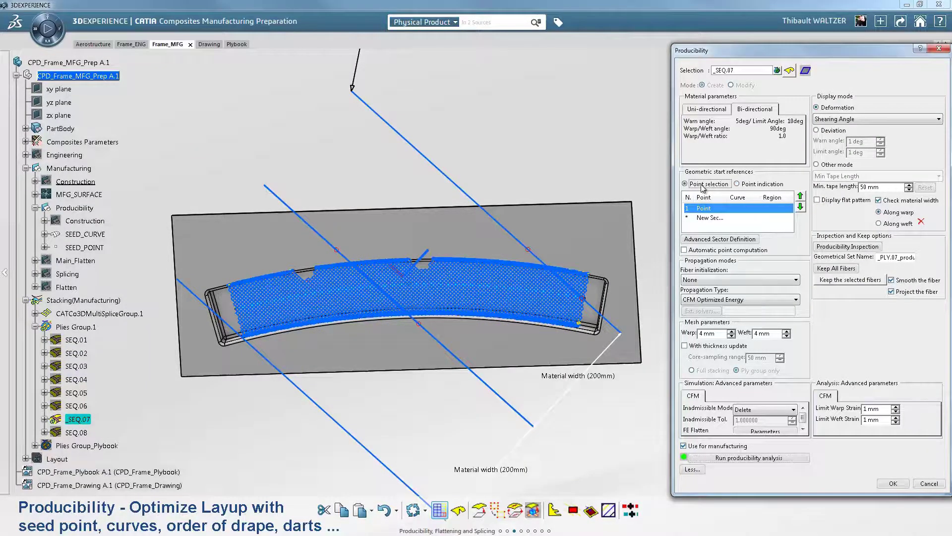
- Rerun producibility from SEED_POINT and SEED_CURVE, showing the flat-pattern outline and weft/warp widths
{"action": "left_click", "coordinate": [99, 248]}
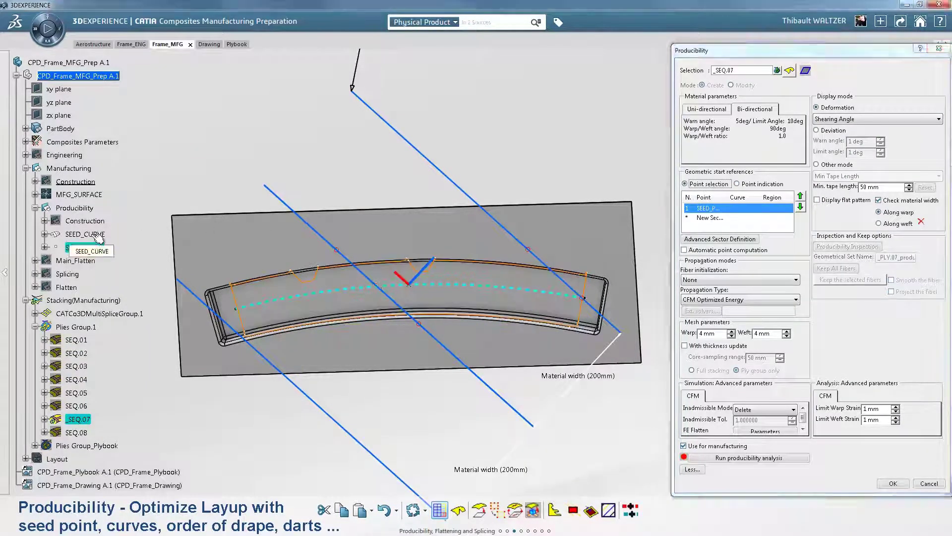
{"action": "left_click", "coordinate": [723, 460]}
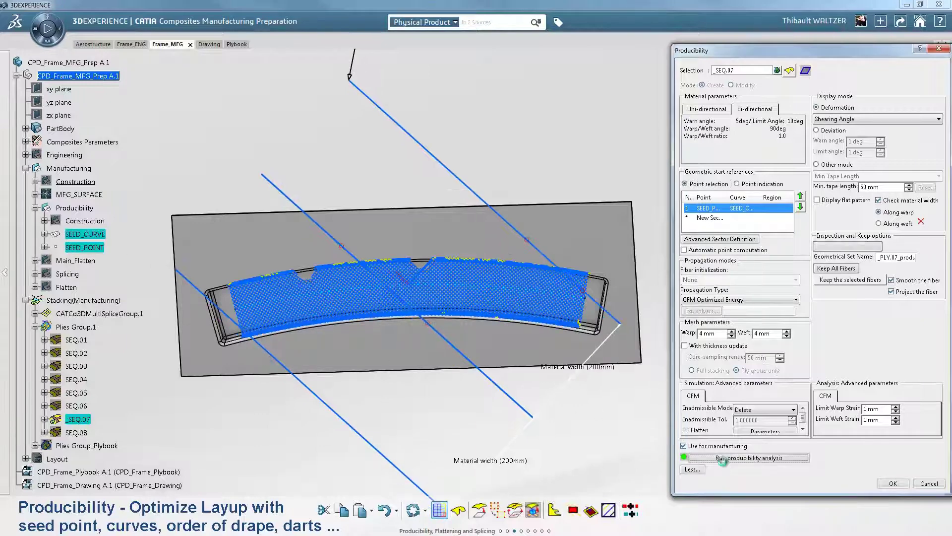
{"action": "left_click", "coordinate": [885, 224]}
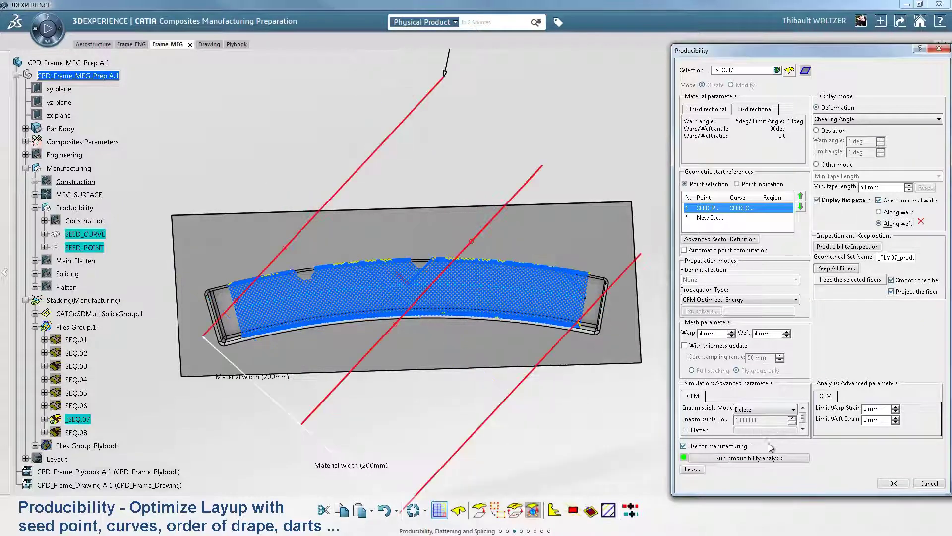
{"action": "left_click", "coordinate": [765, 460]}
{"action": "left_click", "coordinate": [879, 213]}
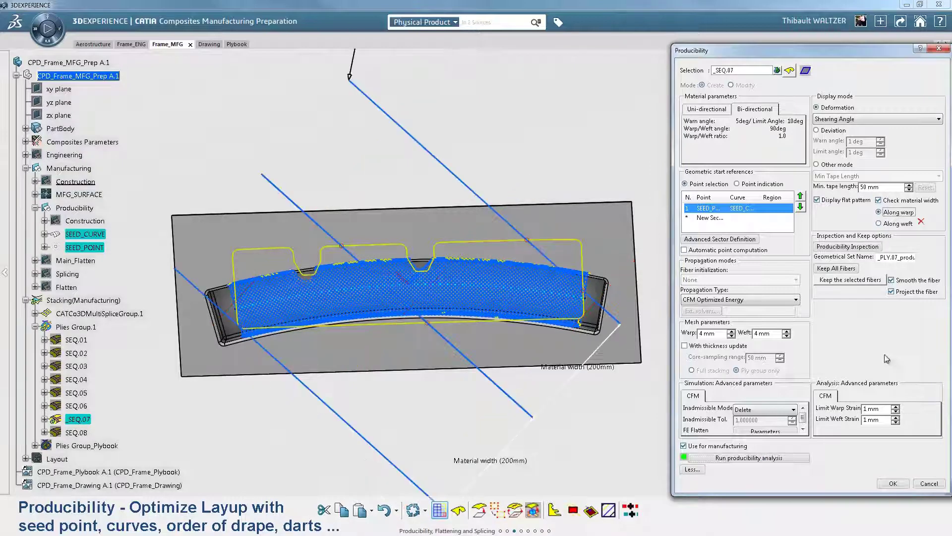
- Accept the producibility analysis and flatten _SEQ.07 onto Flatten_Plane at Point.1
{"action": "left_click", "coordinate": [893, 484]}
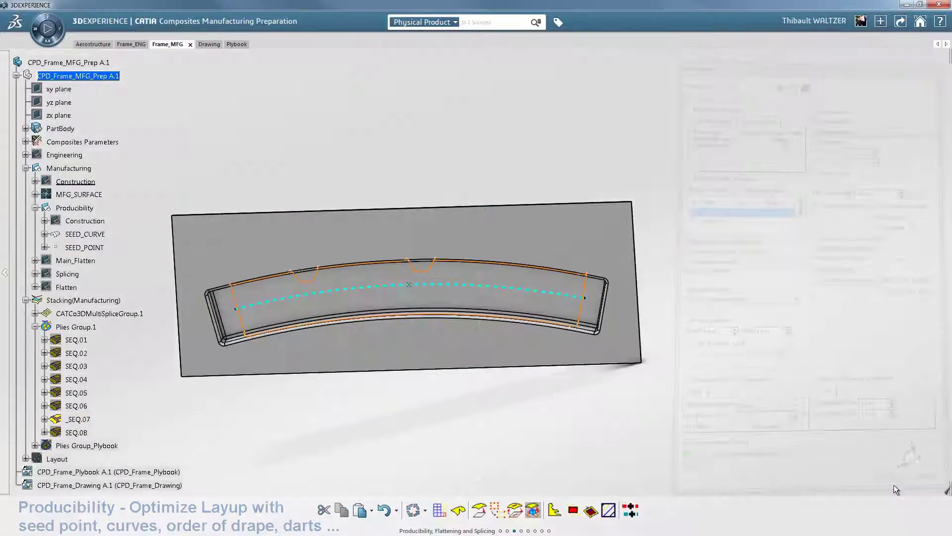
{"action": "left_click", "coordinate": [479, 509]}
{"action": "left_click", "coordinate": [79, 406]}
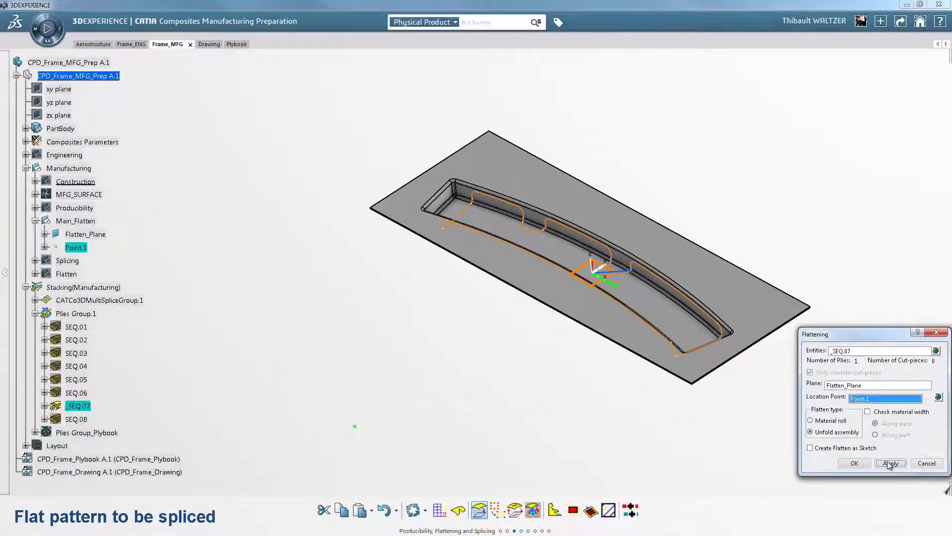
{"action": "middle_click_drag", "start_coordinate": [337, 445], "coordinate": [546, 467]}
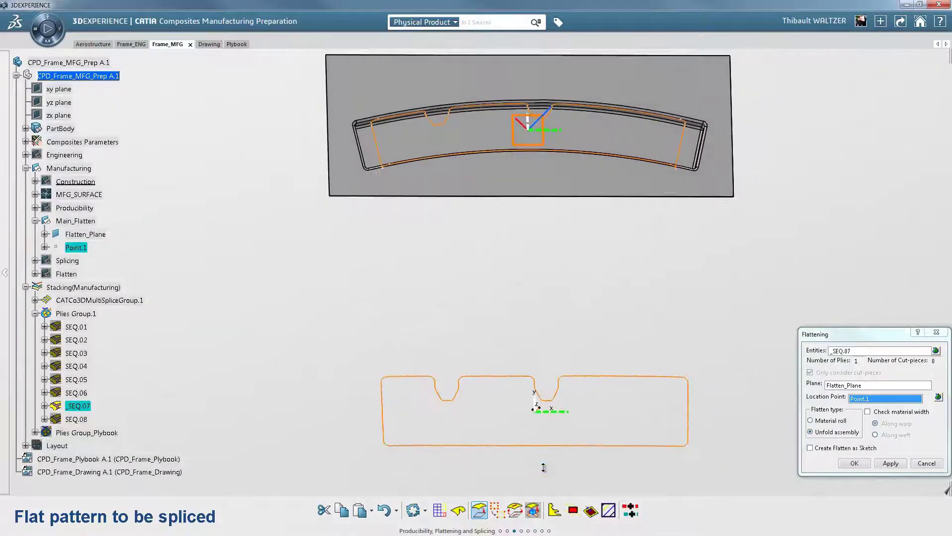
- Confirm the flattening, then splice SEQ.07 along Splicing_Curve_01 and Splicing_Curve_02
{"action": "left_click", "coordinate": [851, 465]}
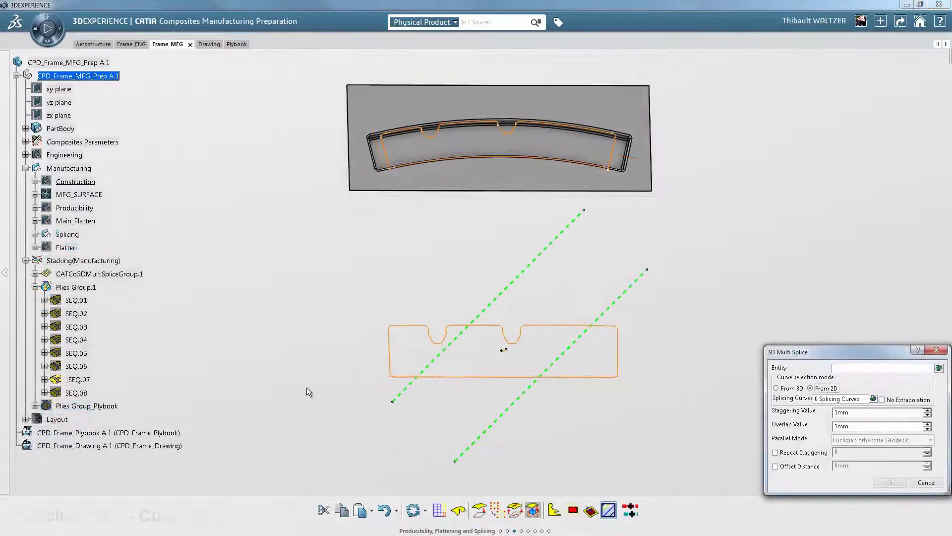
{"action": "left_click", "coordinate": [88, 382]}
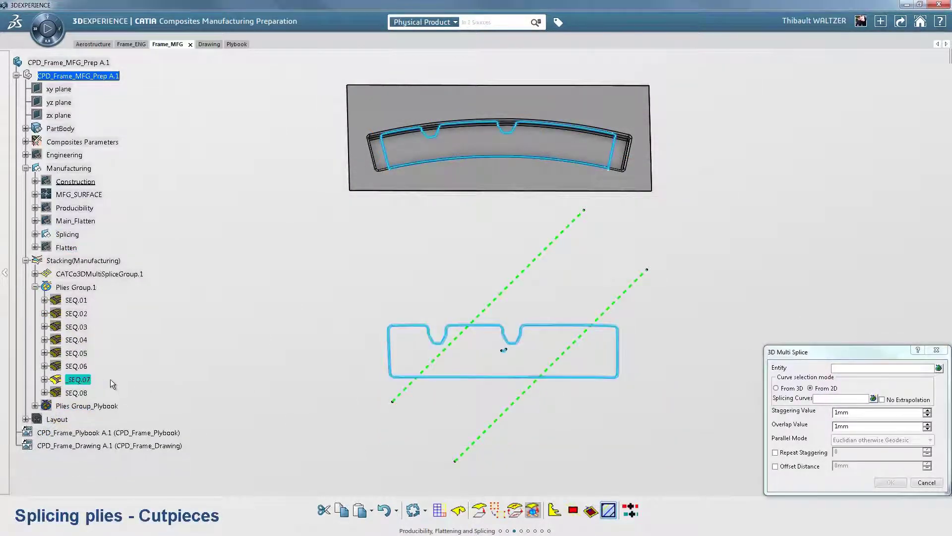
{"action": "left_click", "coordinate": [35, 234]}
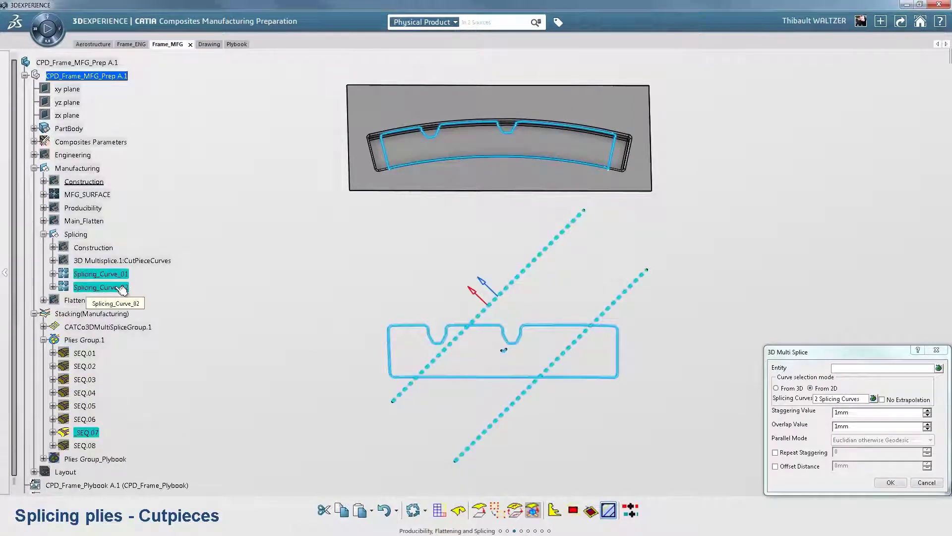
{"action": "left_click", "coordinate": [879, 483]}
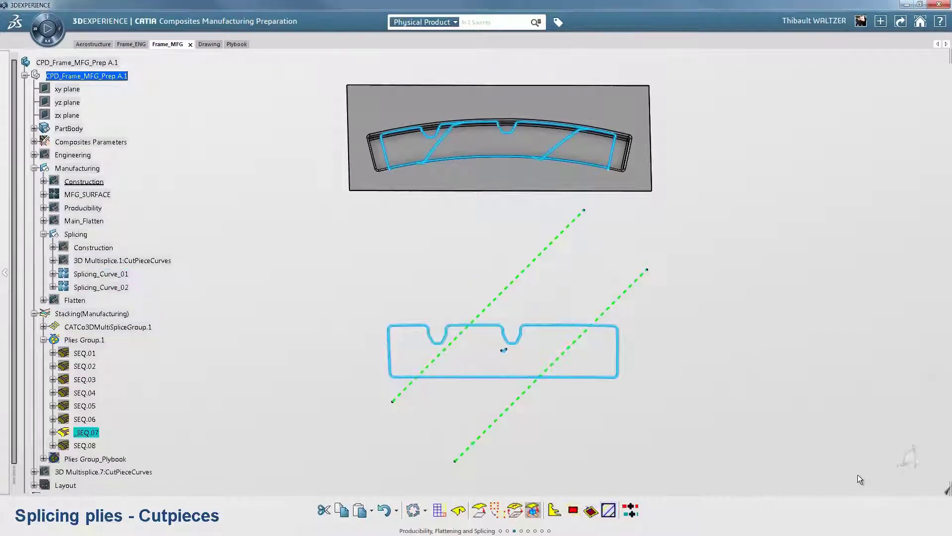
- Rotate, zoom and pan along the recess to inspect the cut-piece curves
{"action": "middle_click_drag", "start_coordinate": [542, 427], "coordinate": [706, 286]}
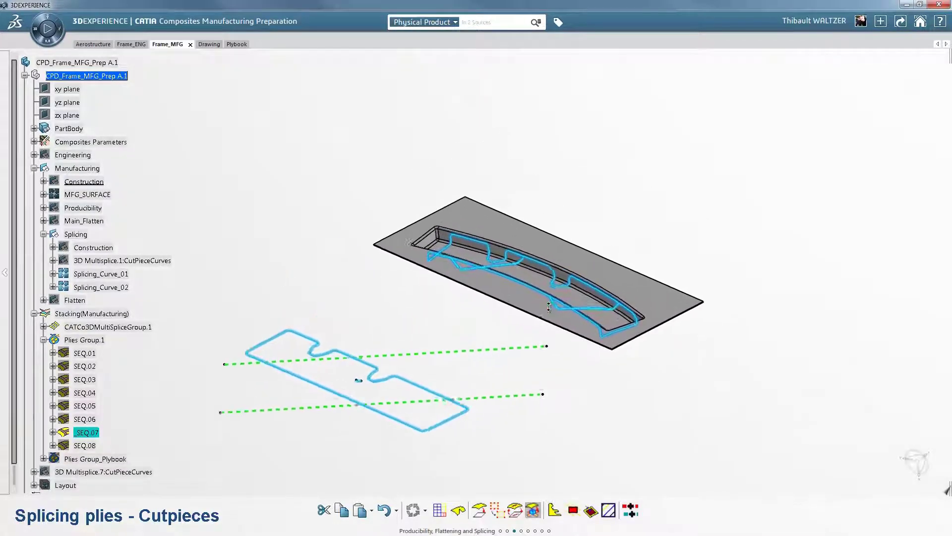
{"action": "middle_click_drag", "start_coordinate": [706, 286], "coordinate": [424, 278]}
{"action": "scroll", "coordinate": [476, 259], "scroll_direction": "up", "scroll_amount": 3}
{"action": "scroll", "coordinate": [439, 255], "scroll_direction": "up", "scroll_amount": 3}
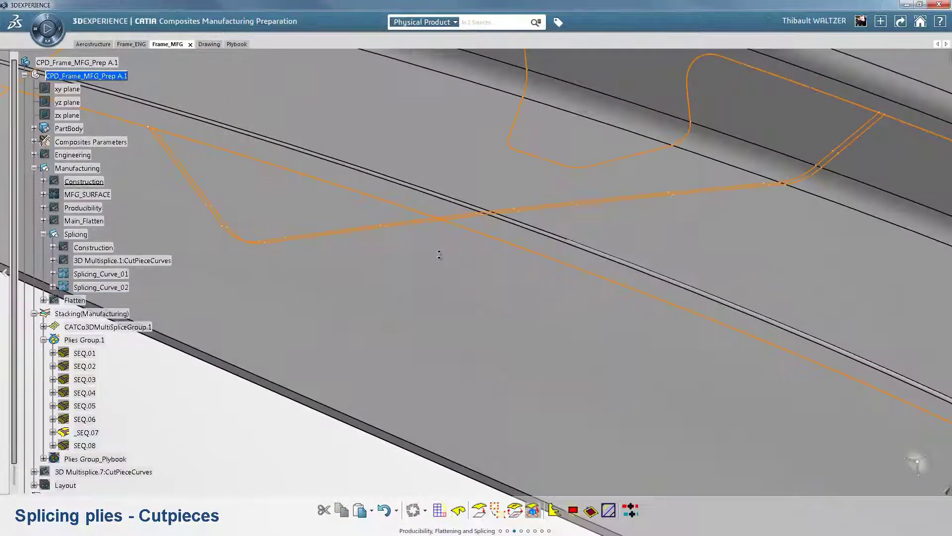
{"action": "middle_click_drag", "start_coordinate": [787, 426], "coordinate": [372, 113]}
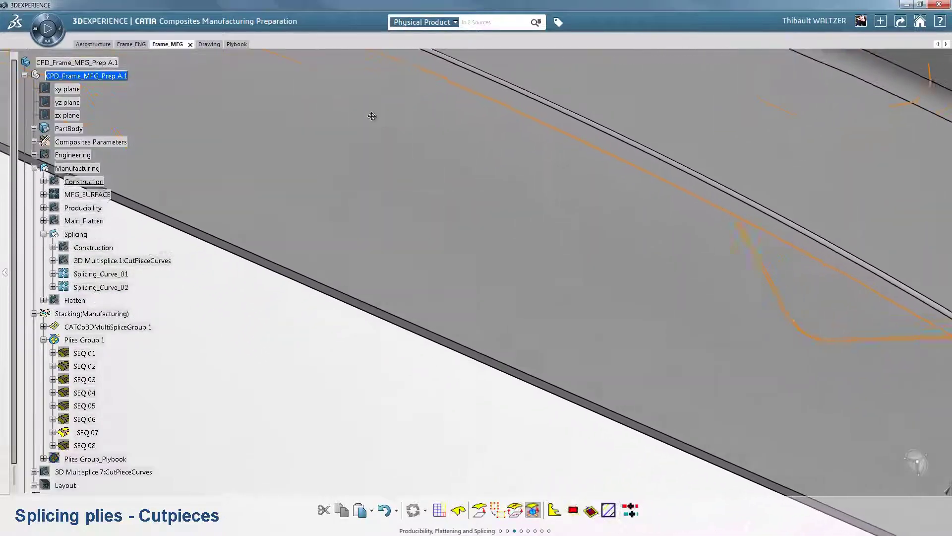
{"action": "mouse_move", "coordinate": [775, 203]}
{"action": "middle_mouse_down"}
{"action": "mouse_move", "coordinate": [468, 221]}
{"action": "mouse_move", "coordinate": [251, 222]}
{"action": "mouse_move", "coordinate": [591, 227]}
{"action": "mouse_move", "coordinate": [731, 310]}
{"action": "mouse_move", "coordinate": [732, 323]}
{"action": "middle_mouse_up"}
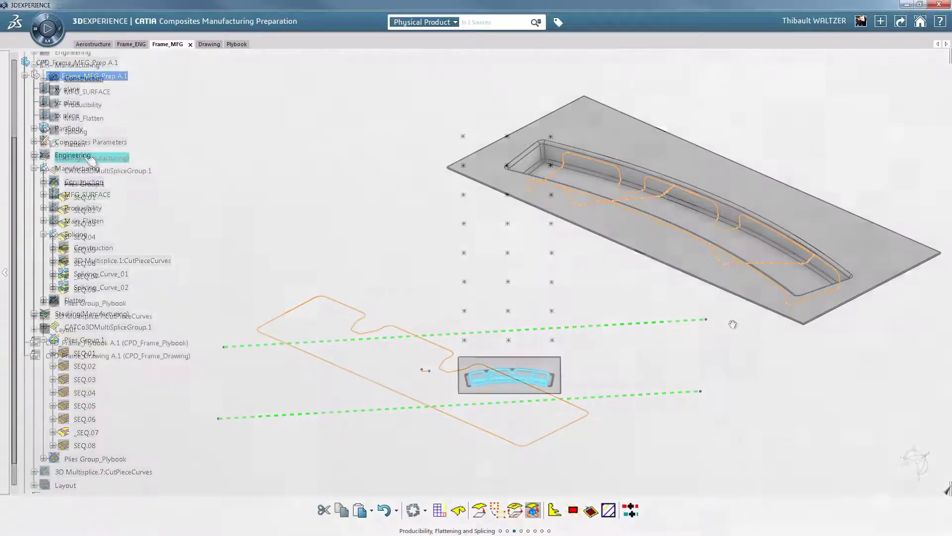
- Turn on the flatten contours for Stacking(Manufacturing) and recenter the flat patterns
{"action": "right_click", "coordinate": [87, 159]}
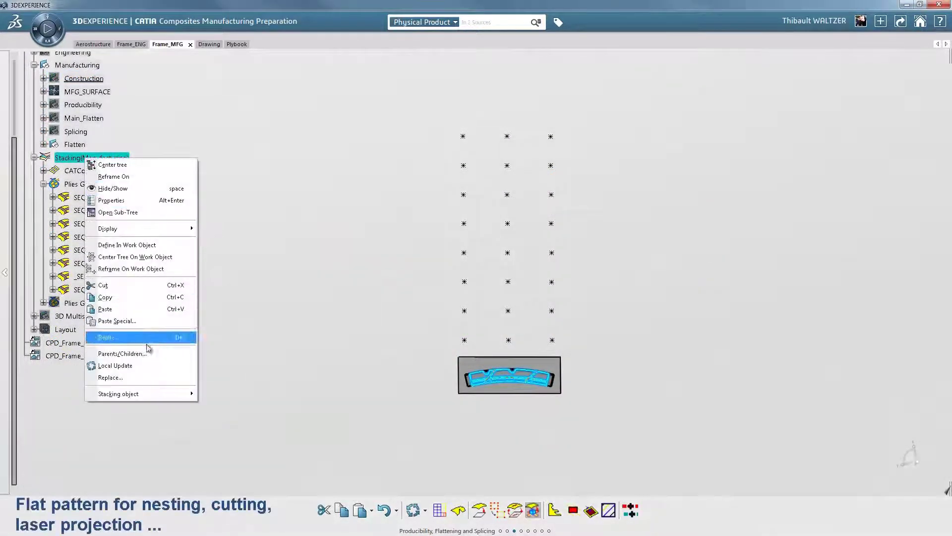
{"action": "mouse_move", "coordinate": [118, 393]}
{"action": "left_click", "coordinate": [239, 302]}
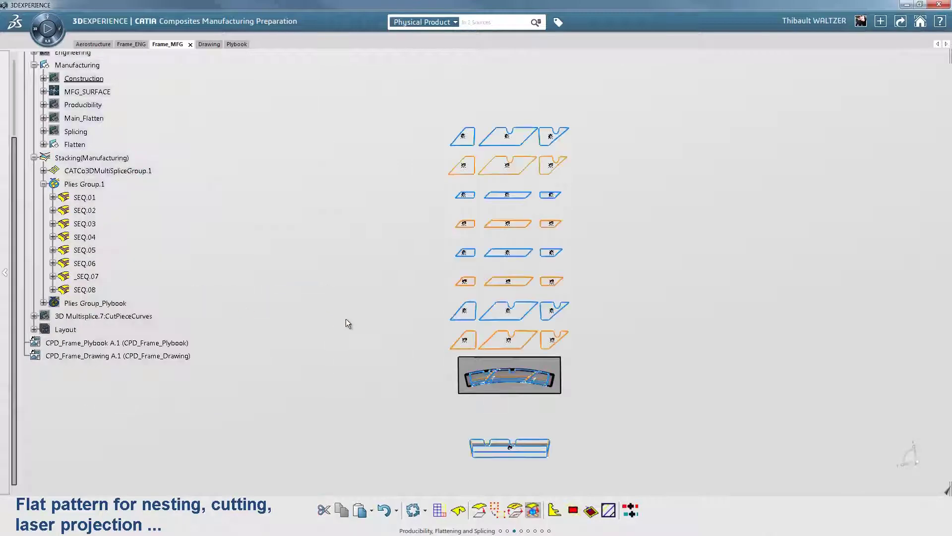
{"action": "middle_click_drag", "start_coordinate": [429, 407], "coordinate": [394, 408]}
{"action": "middle_click_drag", "start_coordinate": [469, 307], "coordinate": [485, 308]}
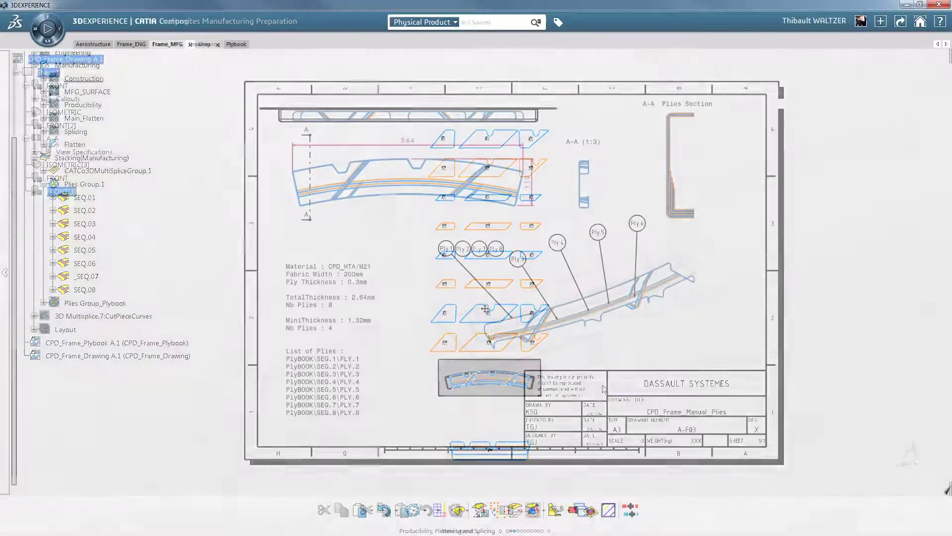
- Zoom and pan across the A-A Plies Section, 544-wide flat ply view and material notes
{"action": "scroll", "coordinate": [517, 385], "scroll_direction": "up", "scroll_amount": 3}
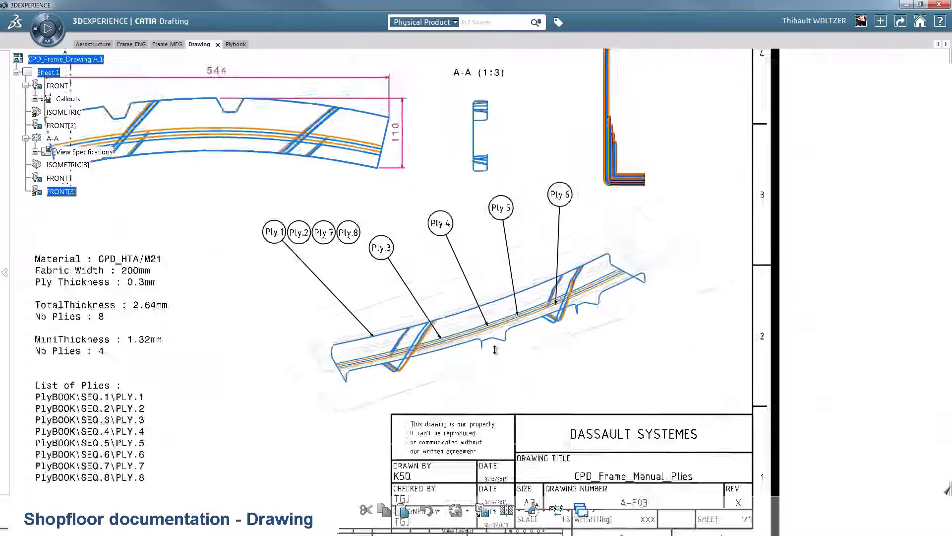
{"action": "scroll", "coordinate": [508, 342], "scroll_direction": "up", "scroll_amount": 3}
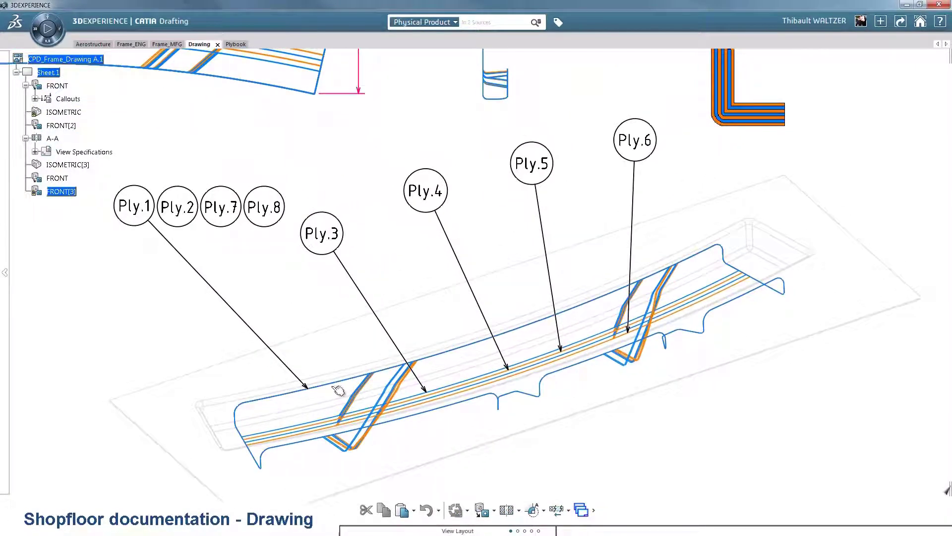
{"action": "middle_click_drag", "start_coordinate": [760, 178], "coordinate": [479, 496]}
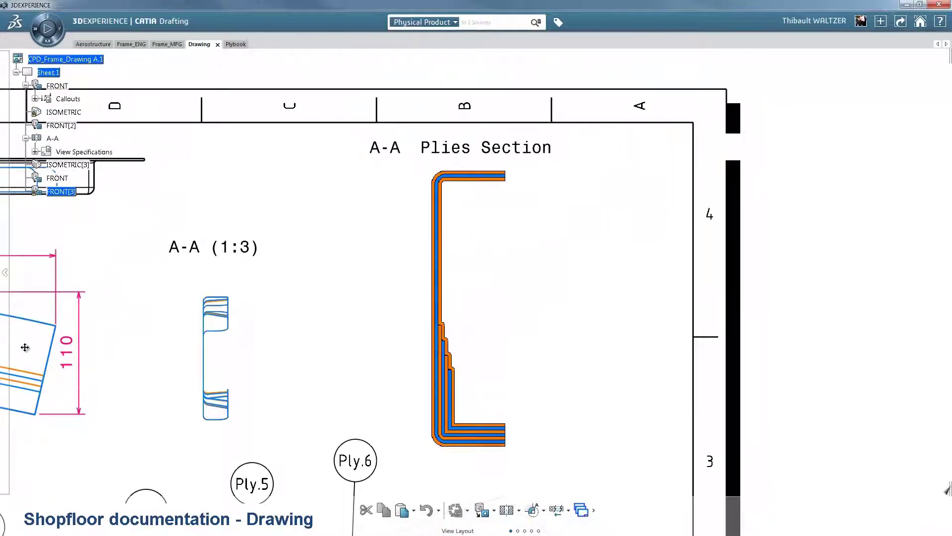
{"action": "middle_click_drag", "start_coordinate": [25, 347], "coordinate": [789, 354]}
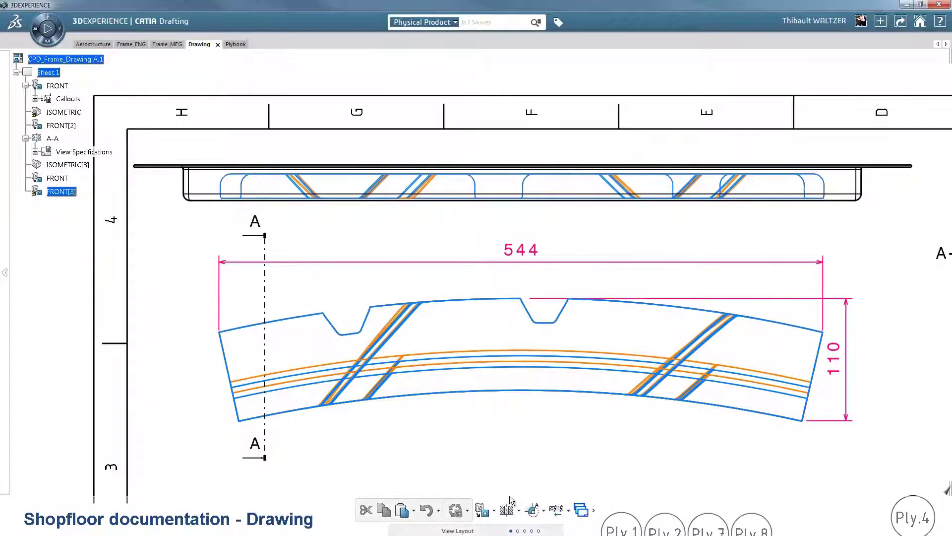
{"action": "mouse_move", "coordinate": [520, 485]}
{"action": "middle_mouse_down"}
{"action": "mouse_move", "coordinate": [510, 403]}
{"action": "mouse_move", "coordinate": [523, 215]}
{"action": "mouse_move", "coordinate": [506, 285]}
{"action": "mouse_move", "coordinate": [529, 183]}
{"action": "middle_mouse_up"}
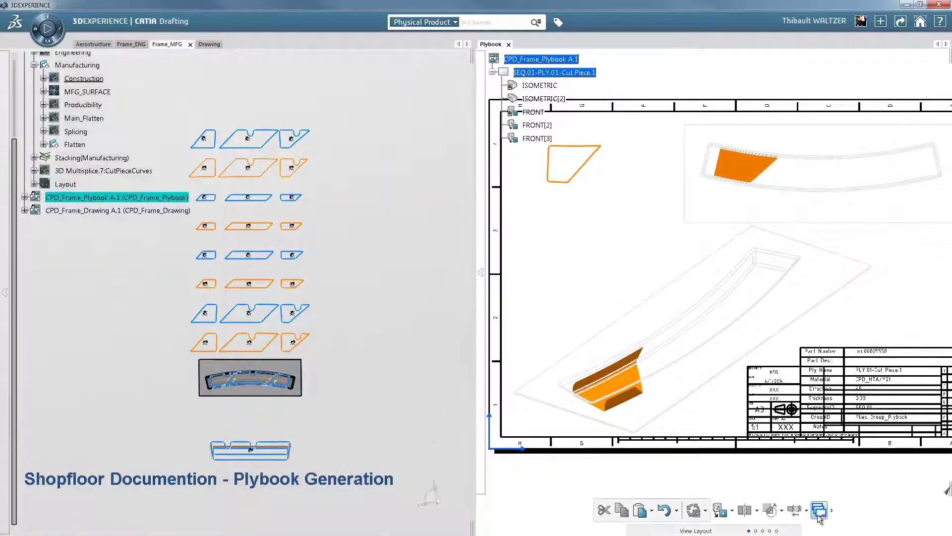
- Generate one plybook sheet per cut piece for SEQ.01 onward from Plies Group_Plybook
{"action": "left_click", "coordinate": [819, 511]}
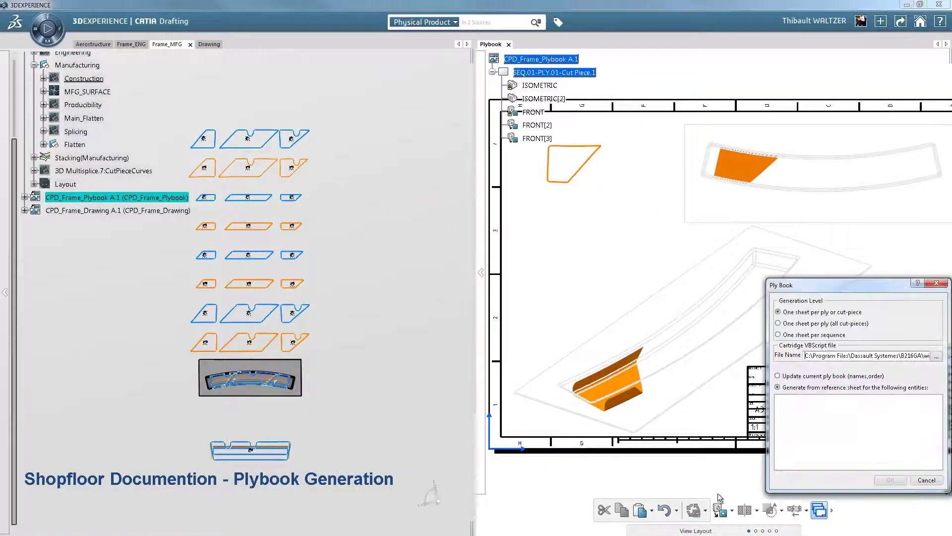
{"action": "left_click", "coordinate": [34, 158]}
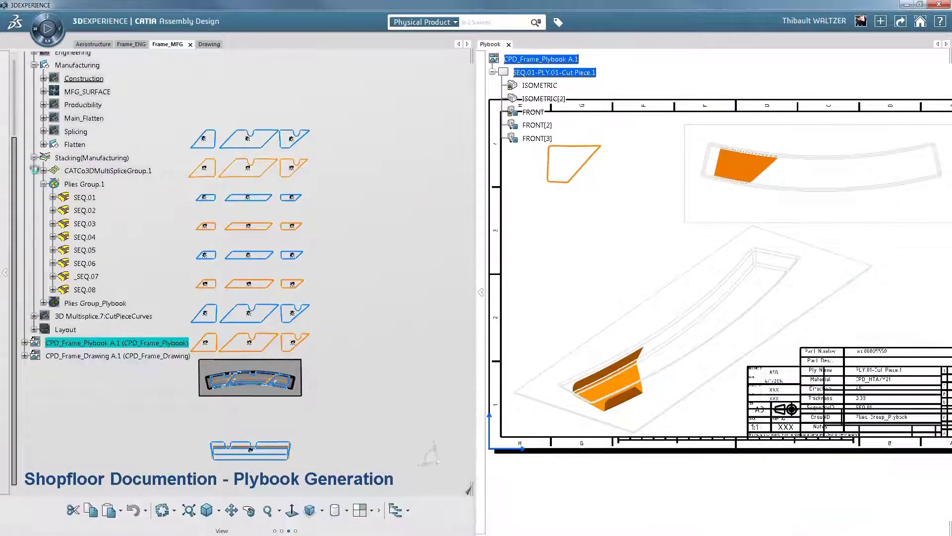
{"action": "left_click", "coordinate": [43, 184]}
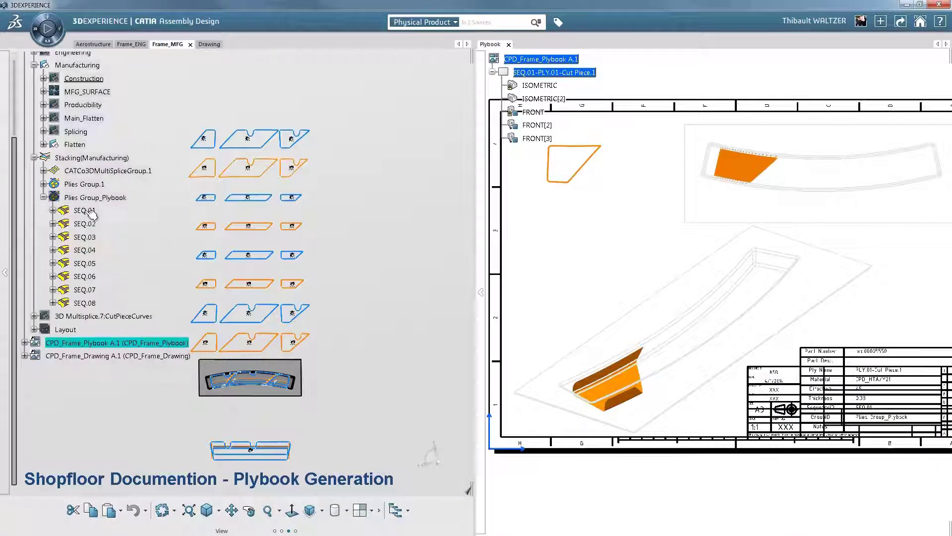
{"action": "left_click", "coordinate": [84, 211]}
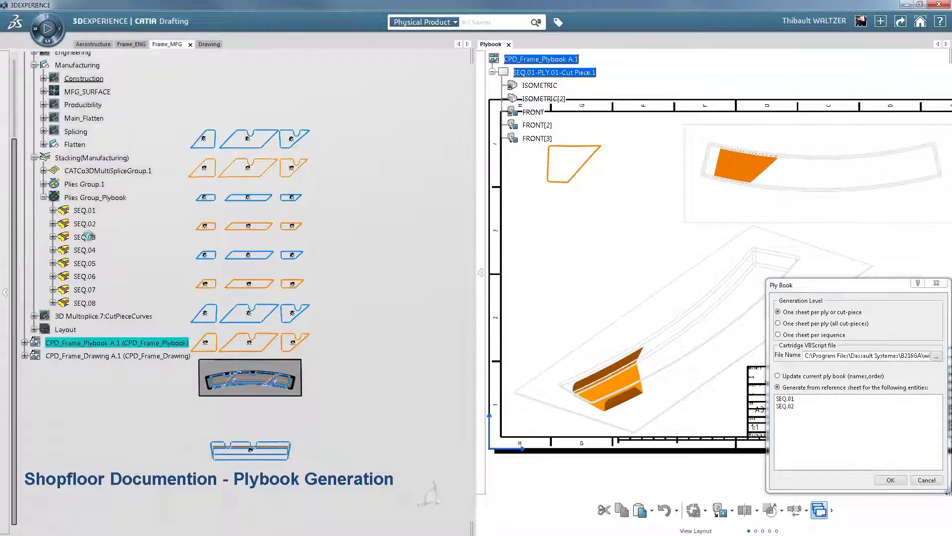
{"action": "left_click", "coordinate": [889, 480]}
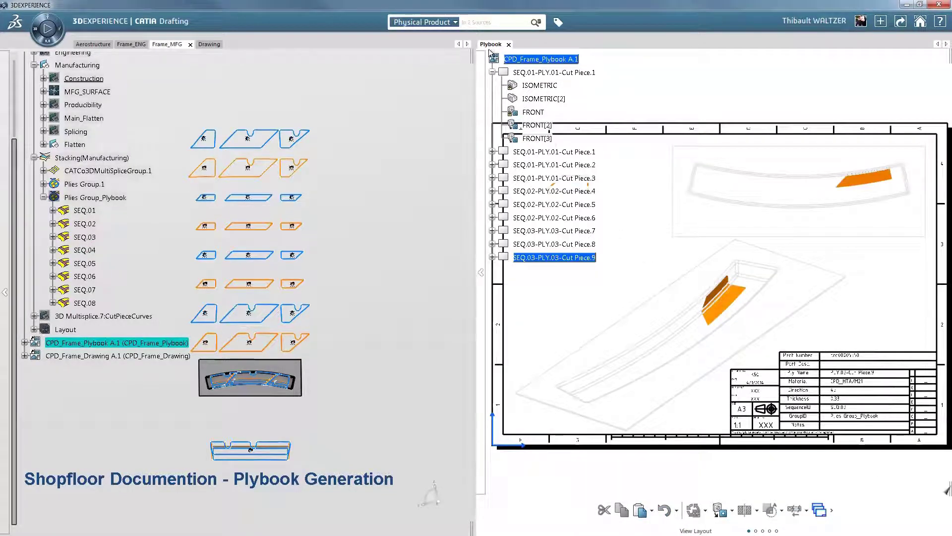
{"action": "left_click_drag", "start_coordinate": [491, 44], "coordinate": [267, 47]}
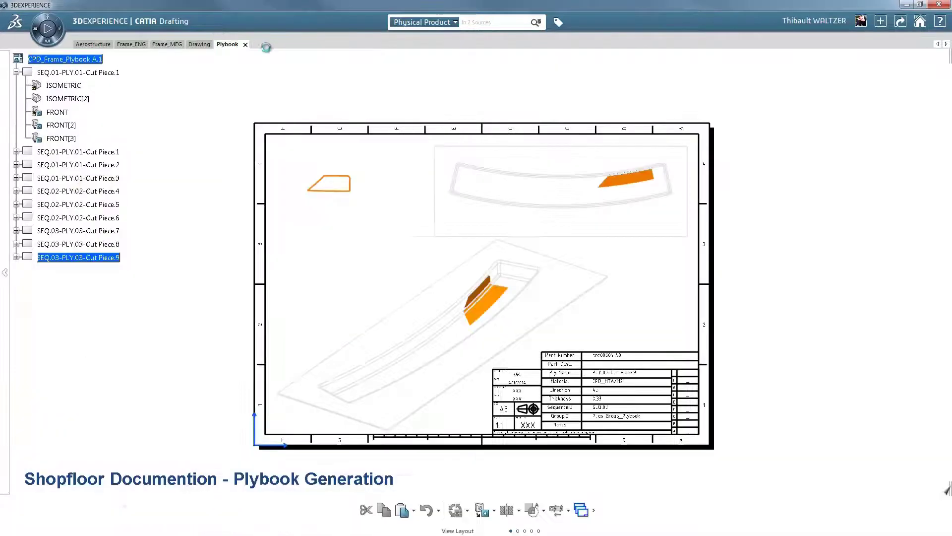
- Step through the plybook sheets from Cut Piece.8 back to SEQ.01 Cut Piece.1
{"action": "double_click", "coordinate": [100, 245]}
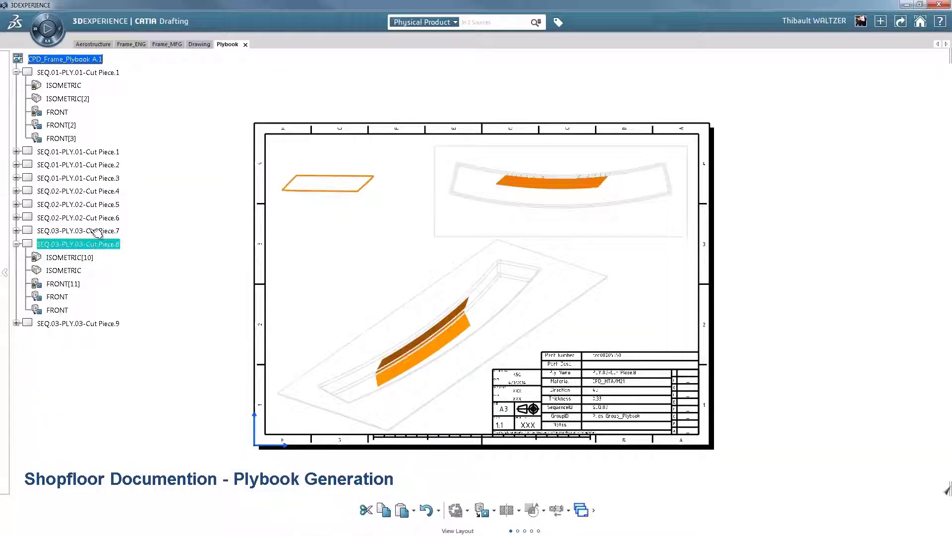
{"action": "double_click", "coordinate": [97, 232]}
{"action": "double_click", "coordinate": [94, 205]}
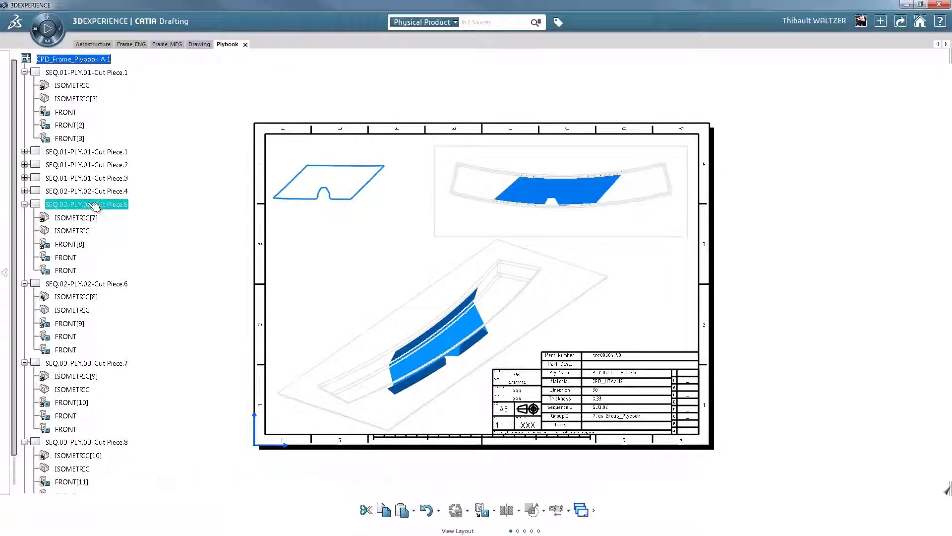
{"action": "double_click", "coordinate": [94, 192]}
{"action": "double_click", "coordinate": [94, 165]}
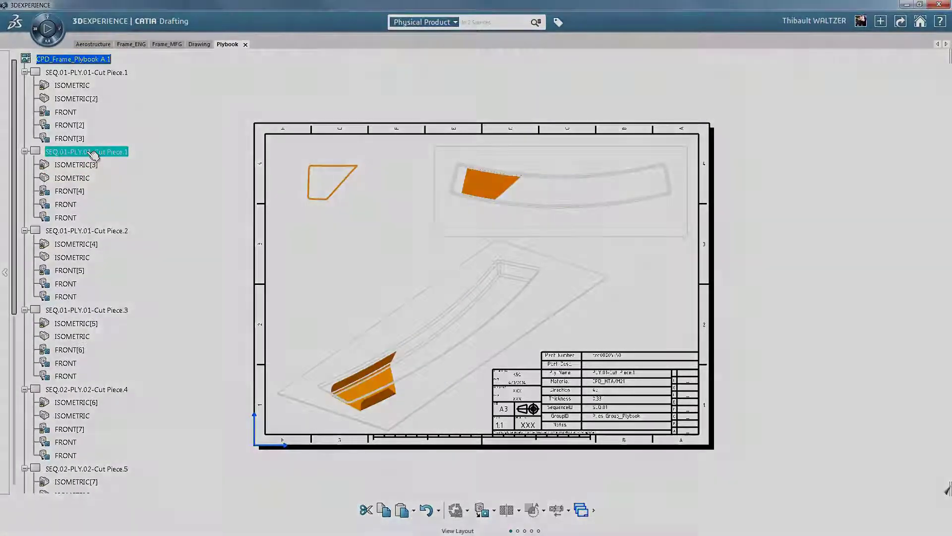